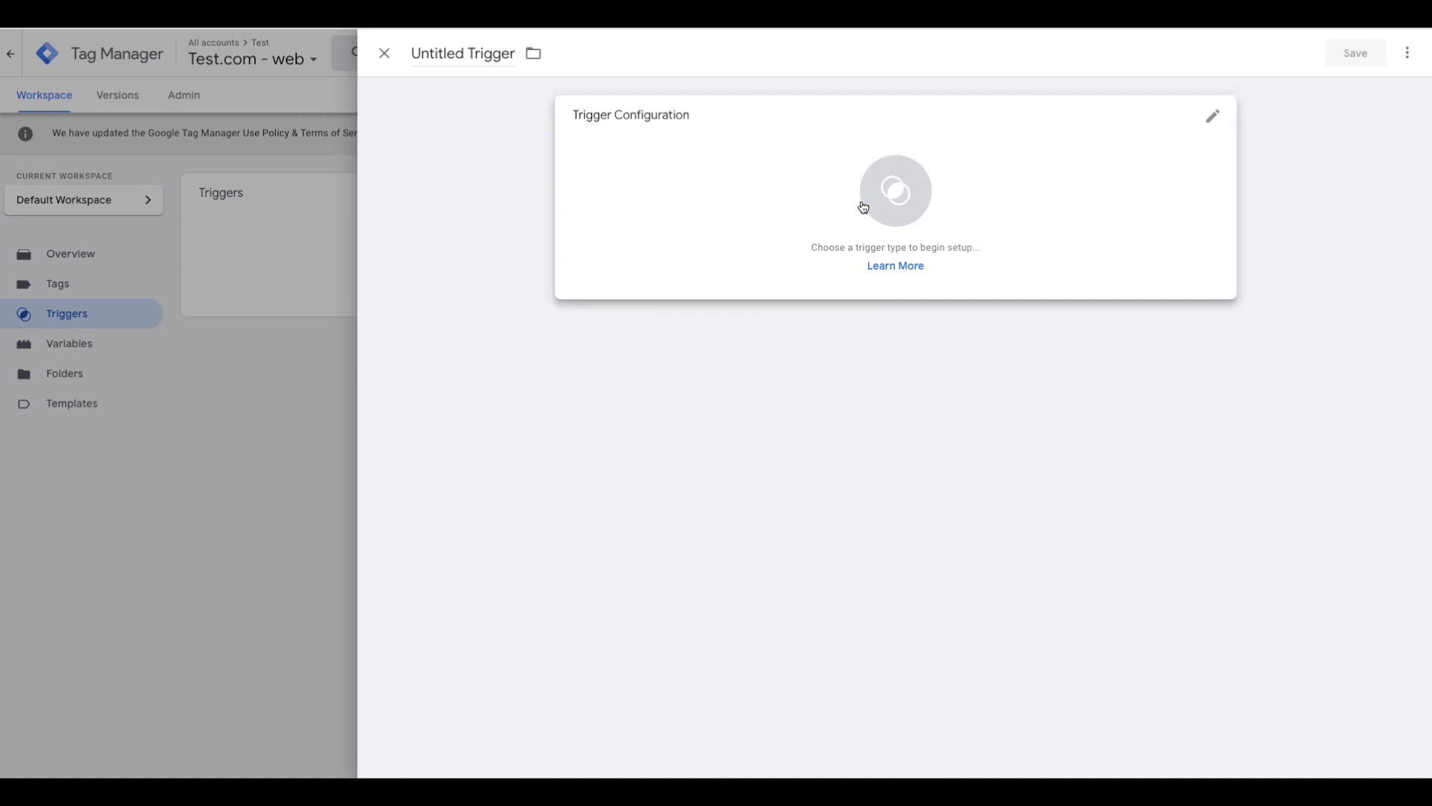
Set the trigger type to YouTube Video and capture progress at 25, 50 and 75 percent.
left_click(788, 218)
left_click(1080, 549)
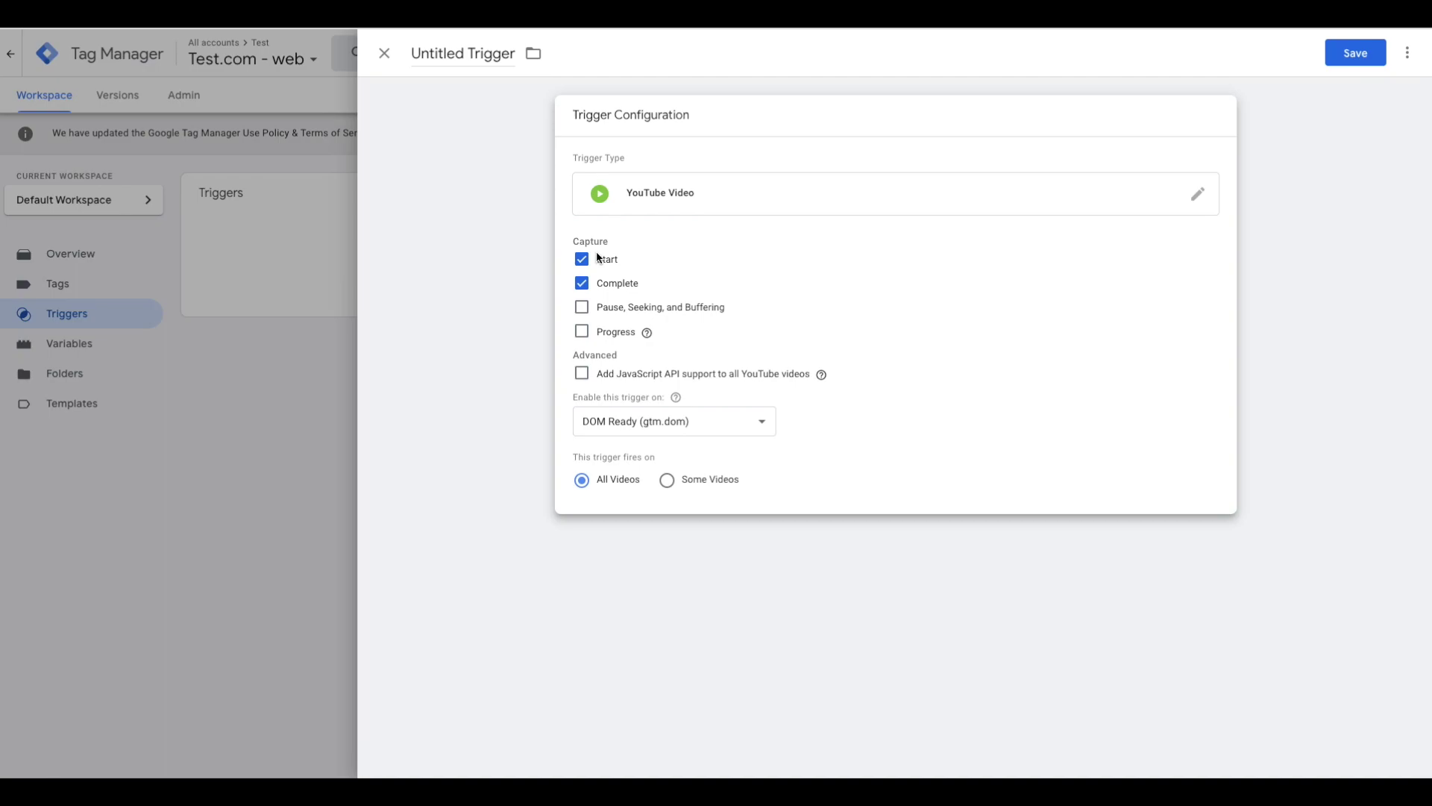
left_click(582, 333)
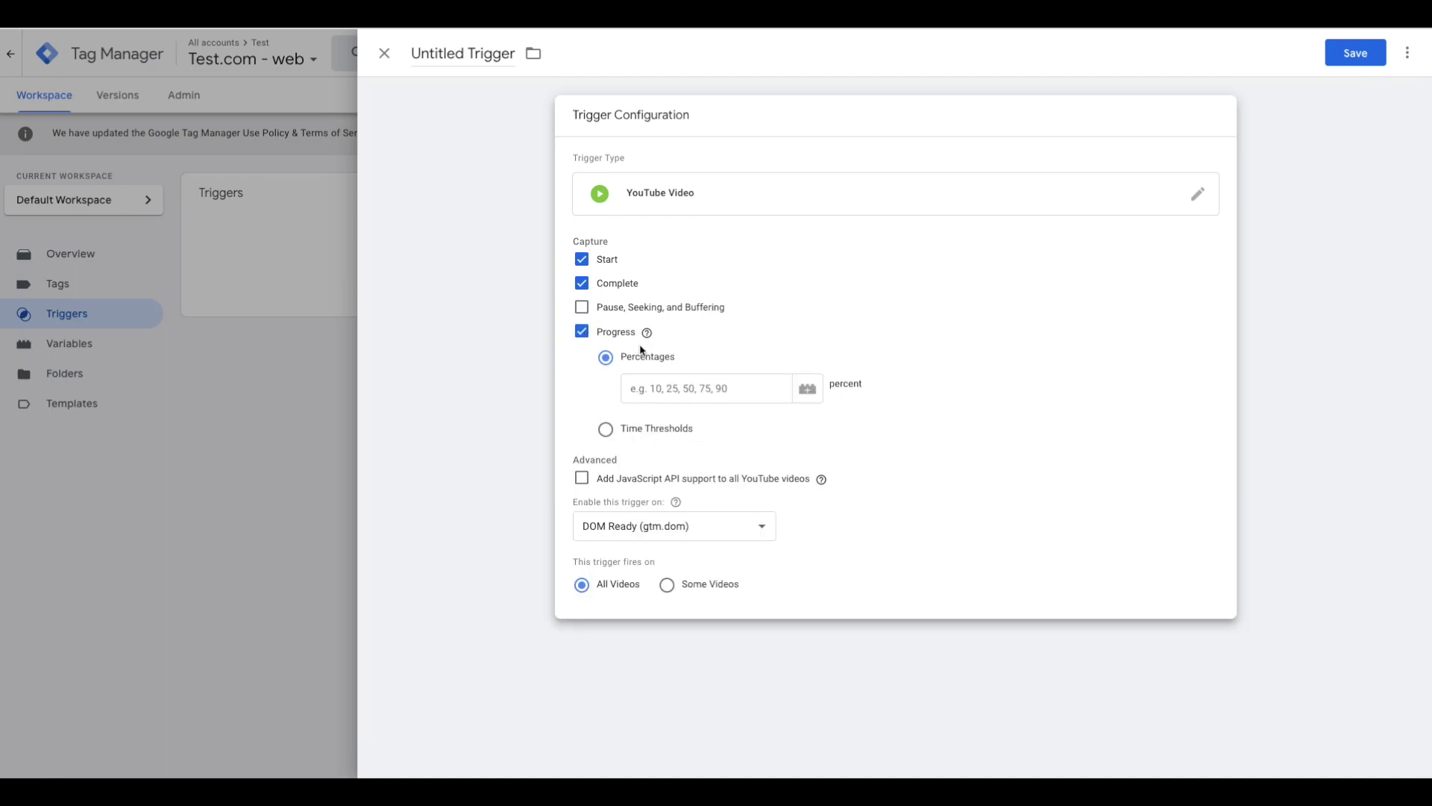
left_click(692, 384)
type("2")
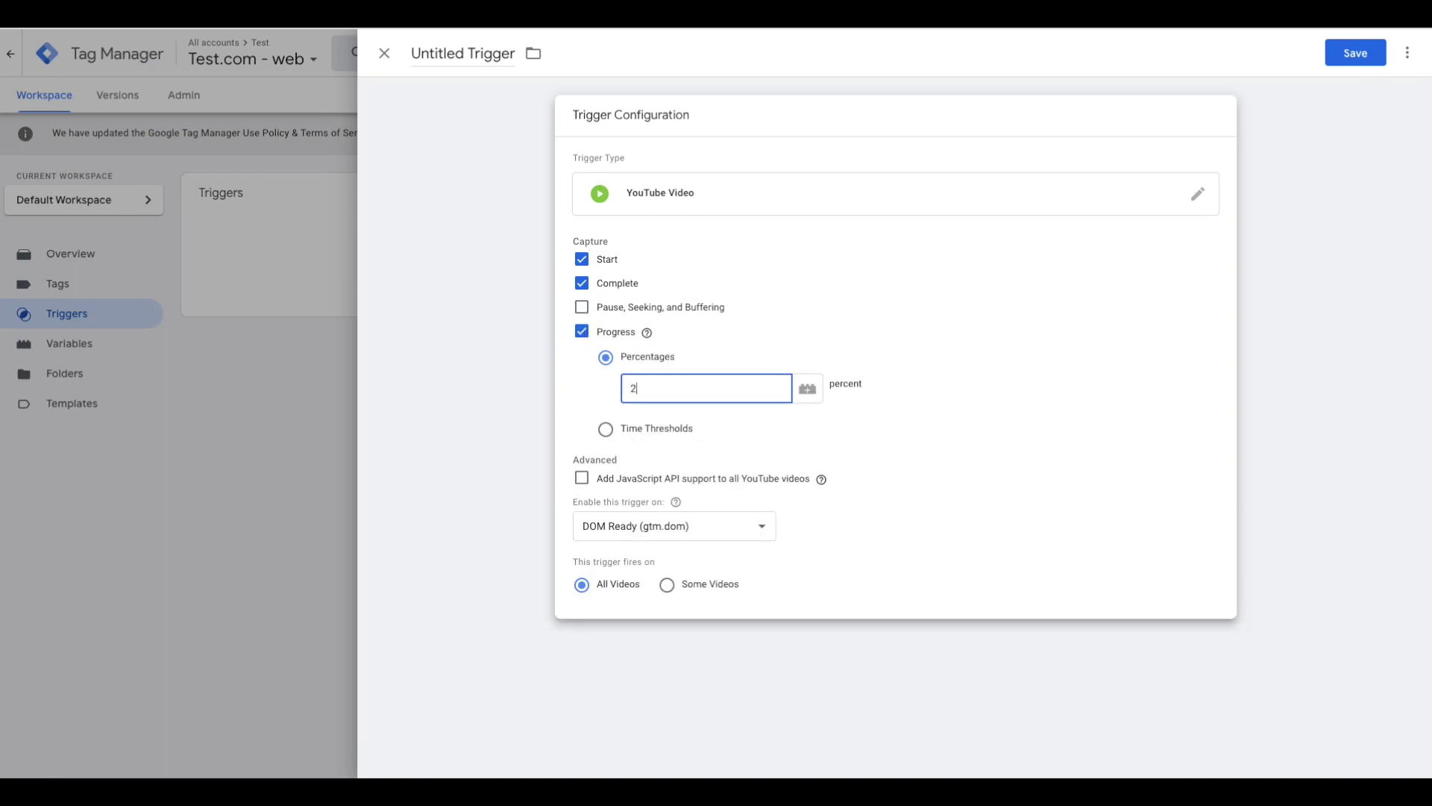
type("5,50,75")
Add JavaScript API support to all YouTube videos and have the trigger fire on All Videos.
left_click(584, 479)
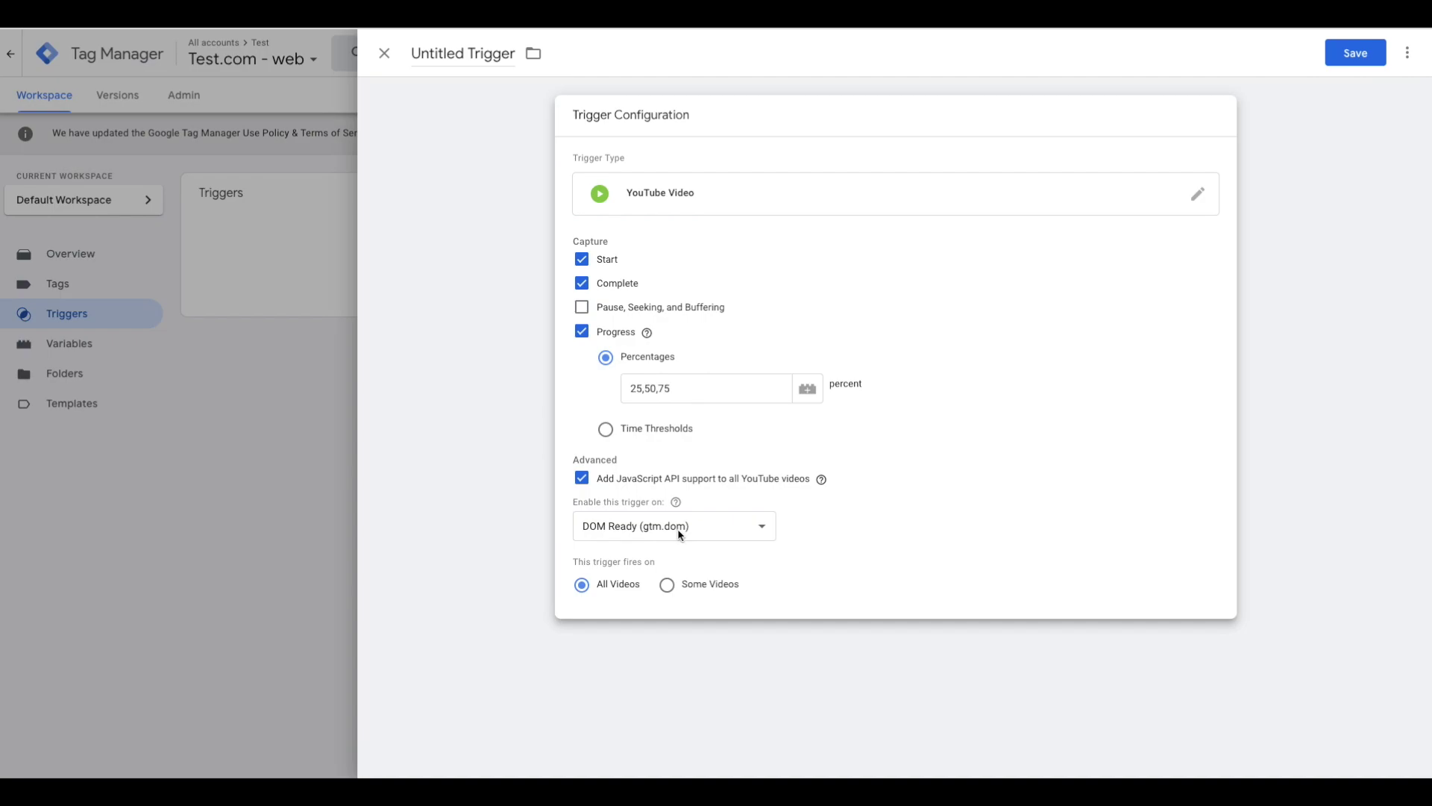
left_click(685, 588)
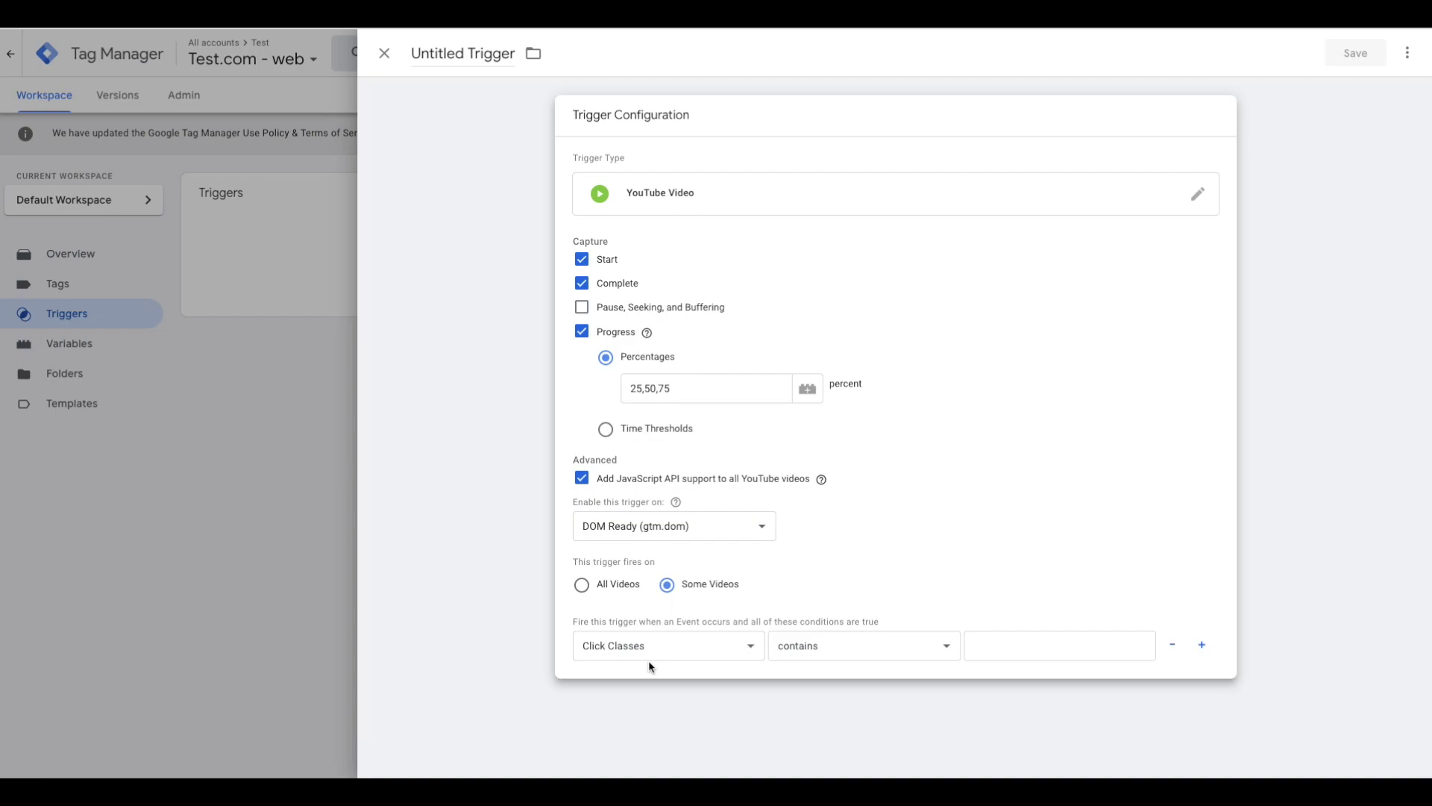
left_click(599, 586)
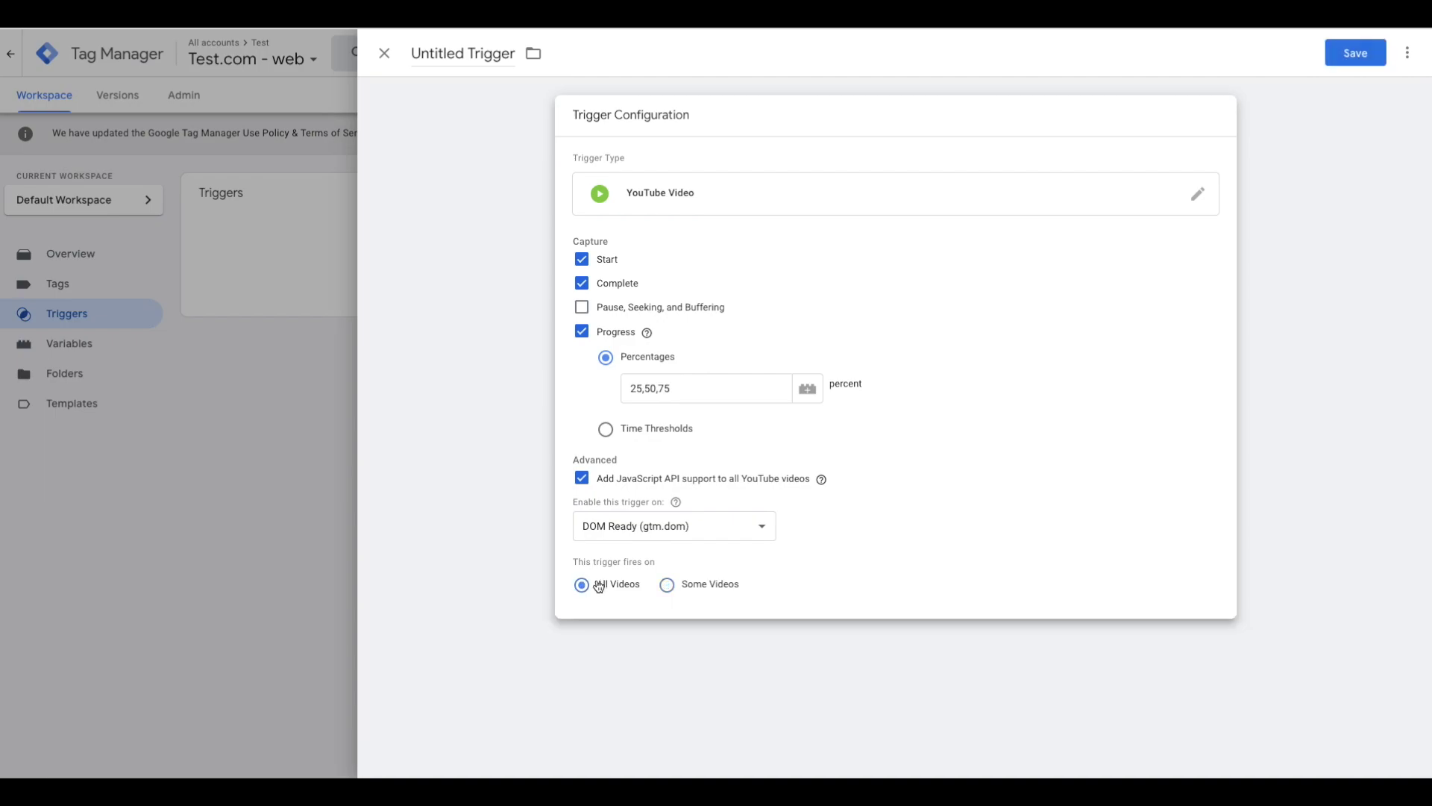
Name the trigger "YouTube Video Trigger" and save it.
double_click(467, 53)
triple_click(467, 53)
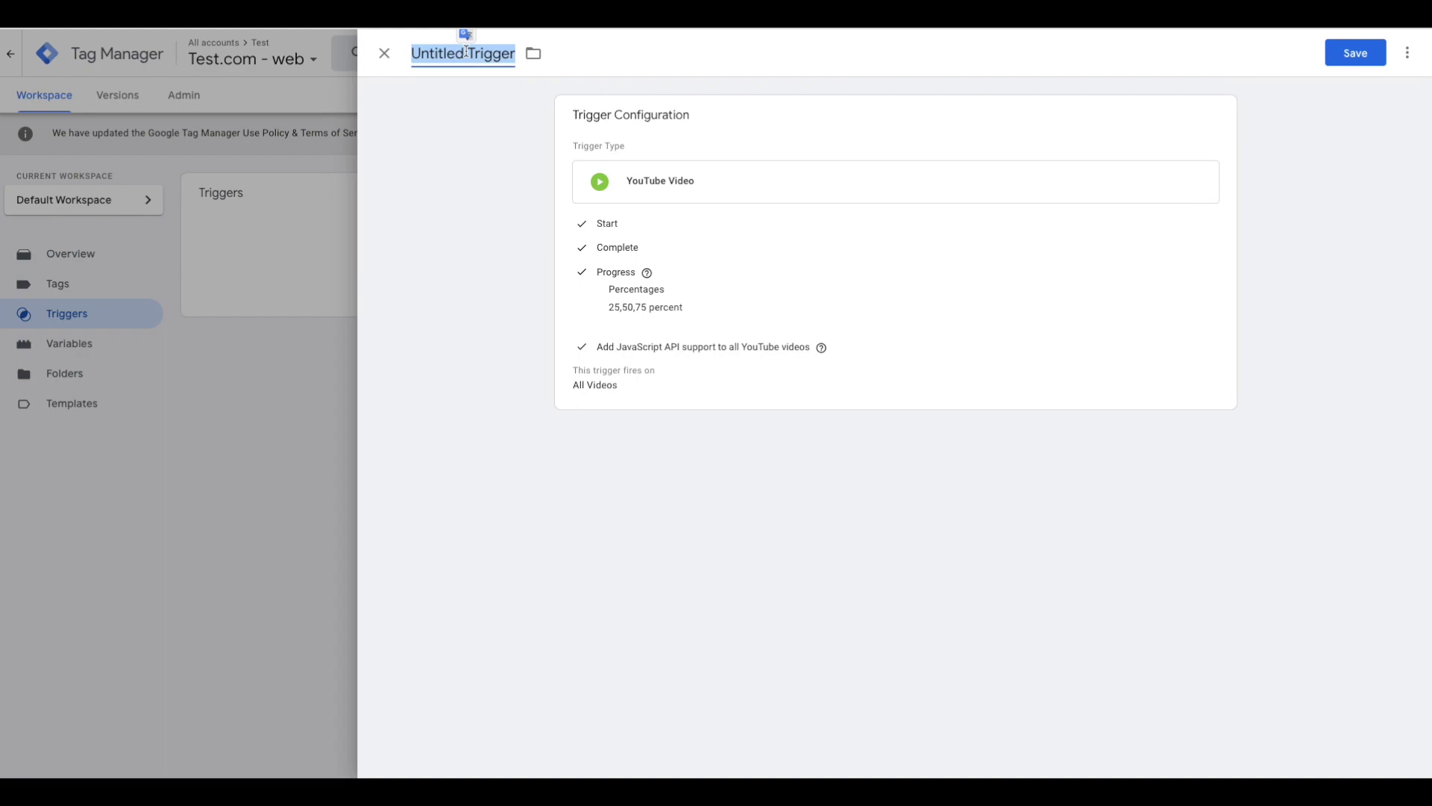
type("YouTube")
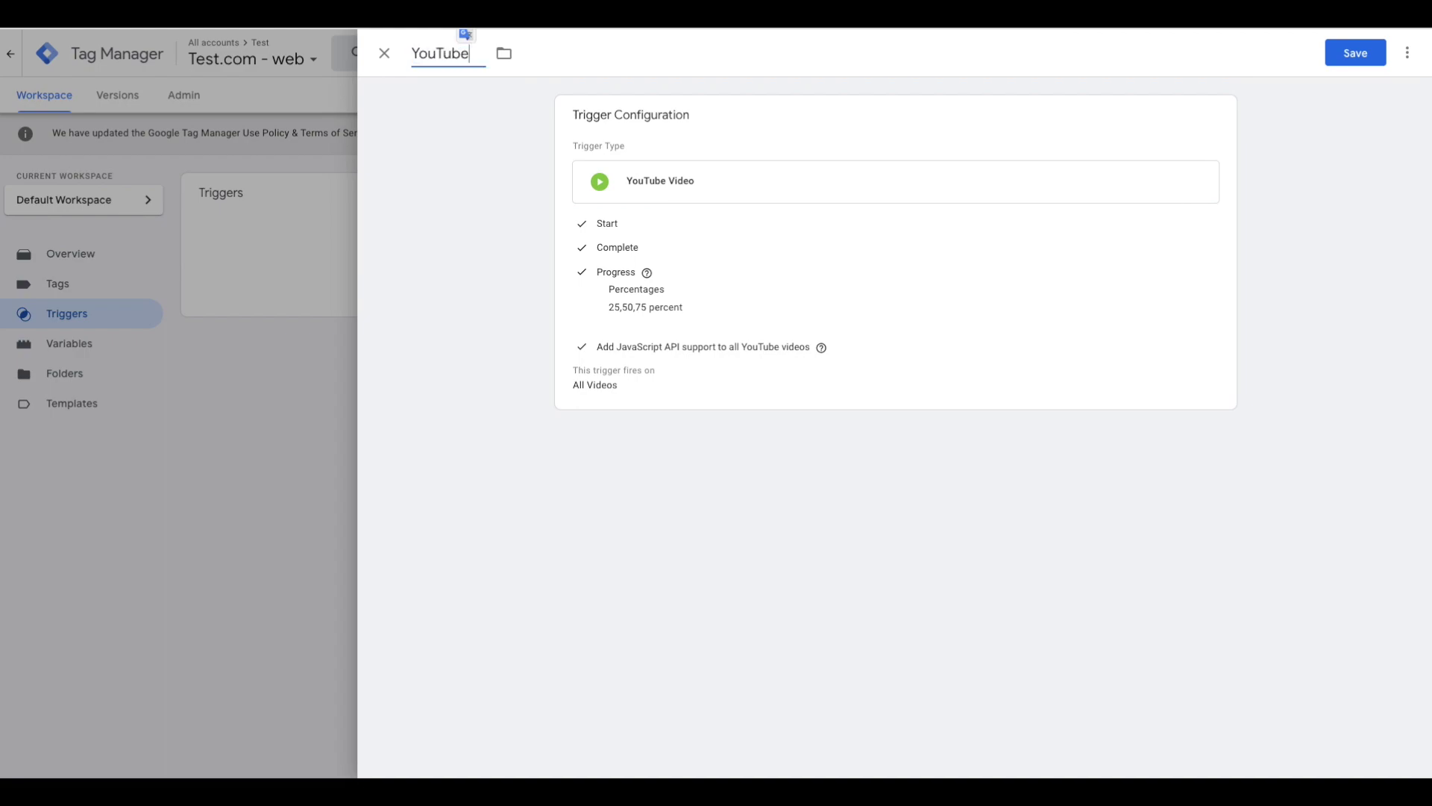
type(" Video Trigger")
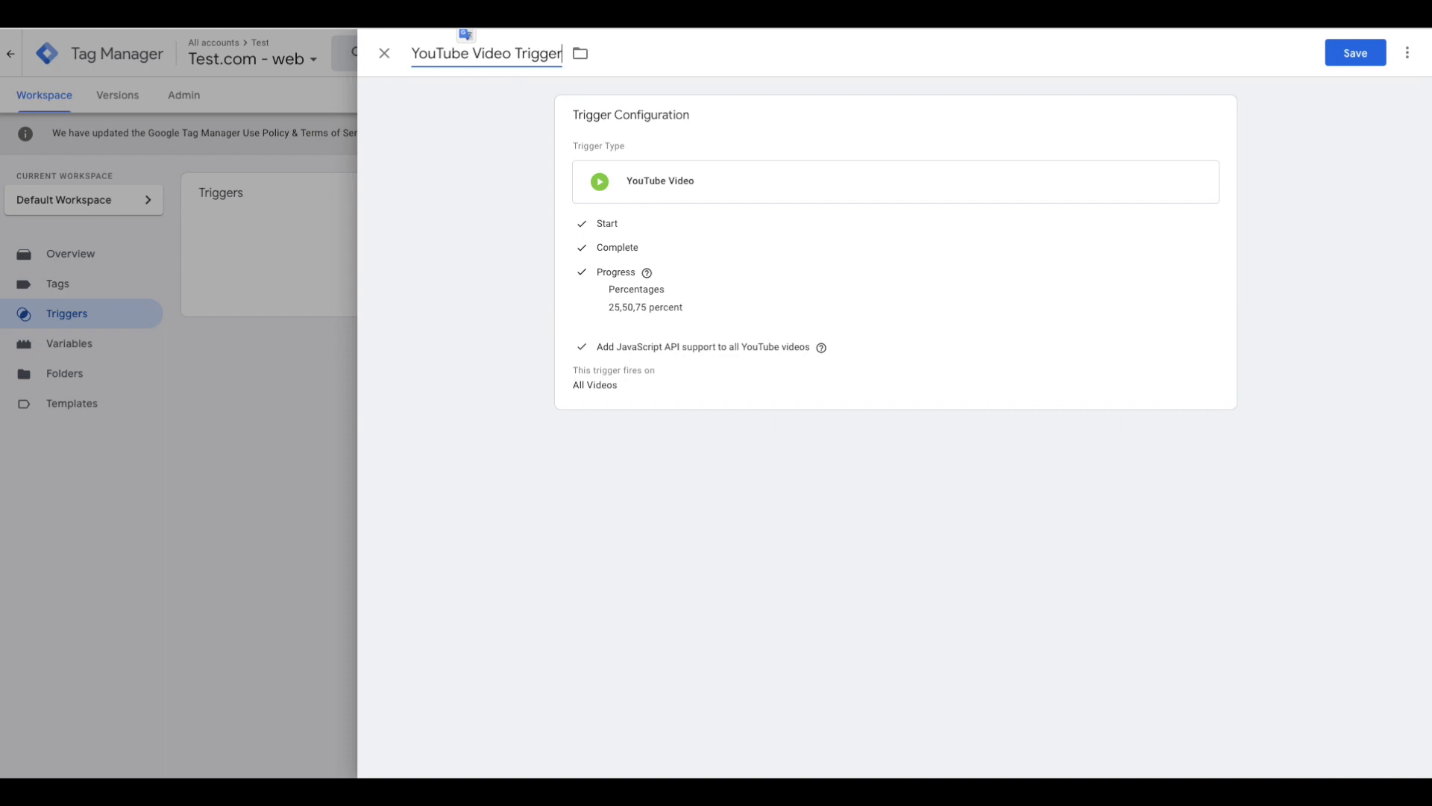
left_click(1374, 52)
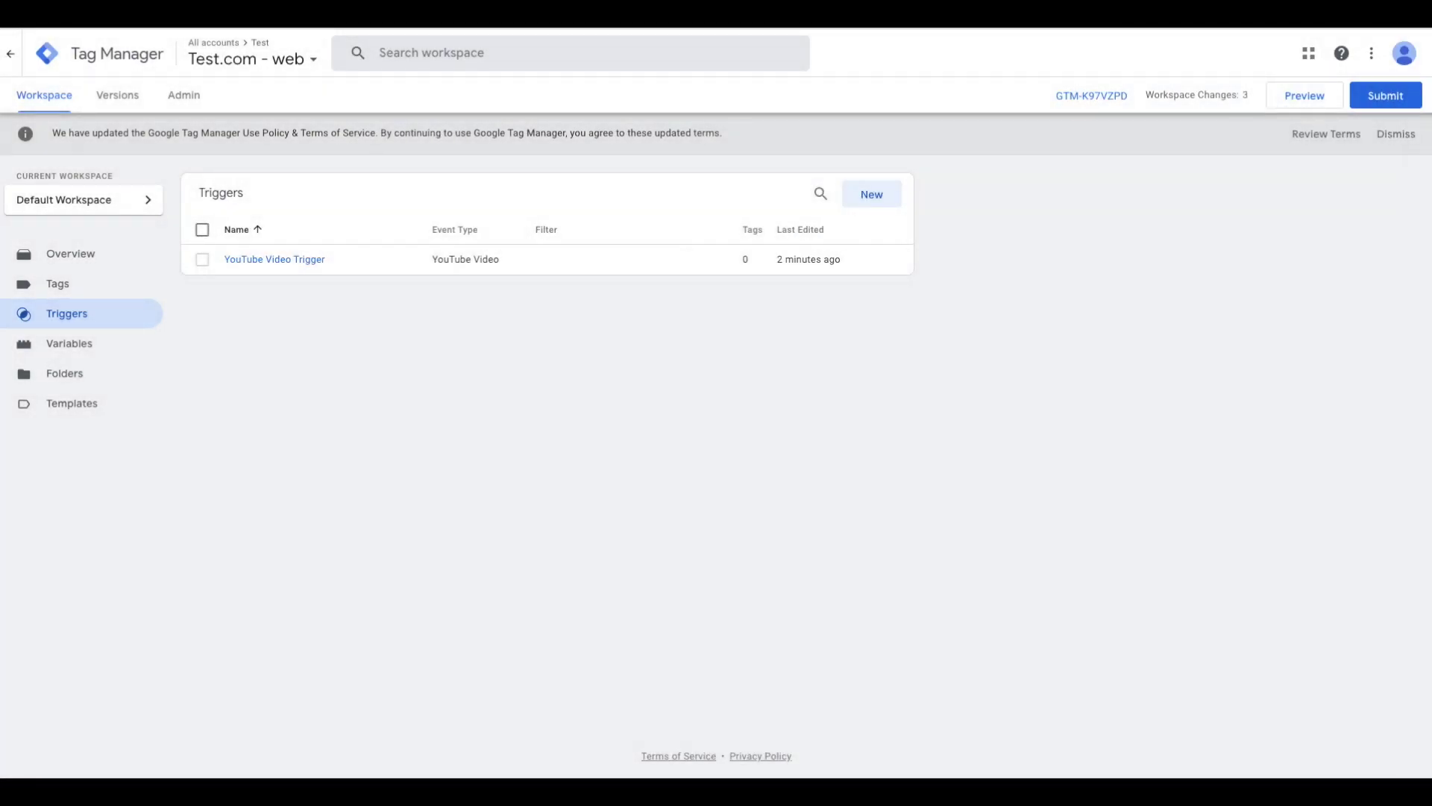
Enable the built-in variables Video Status, Video Title and Video Percent.
left_click(85, 348)
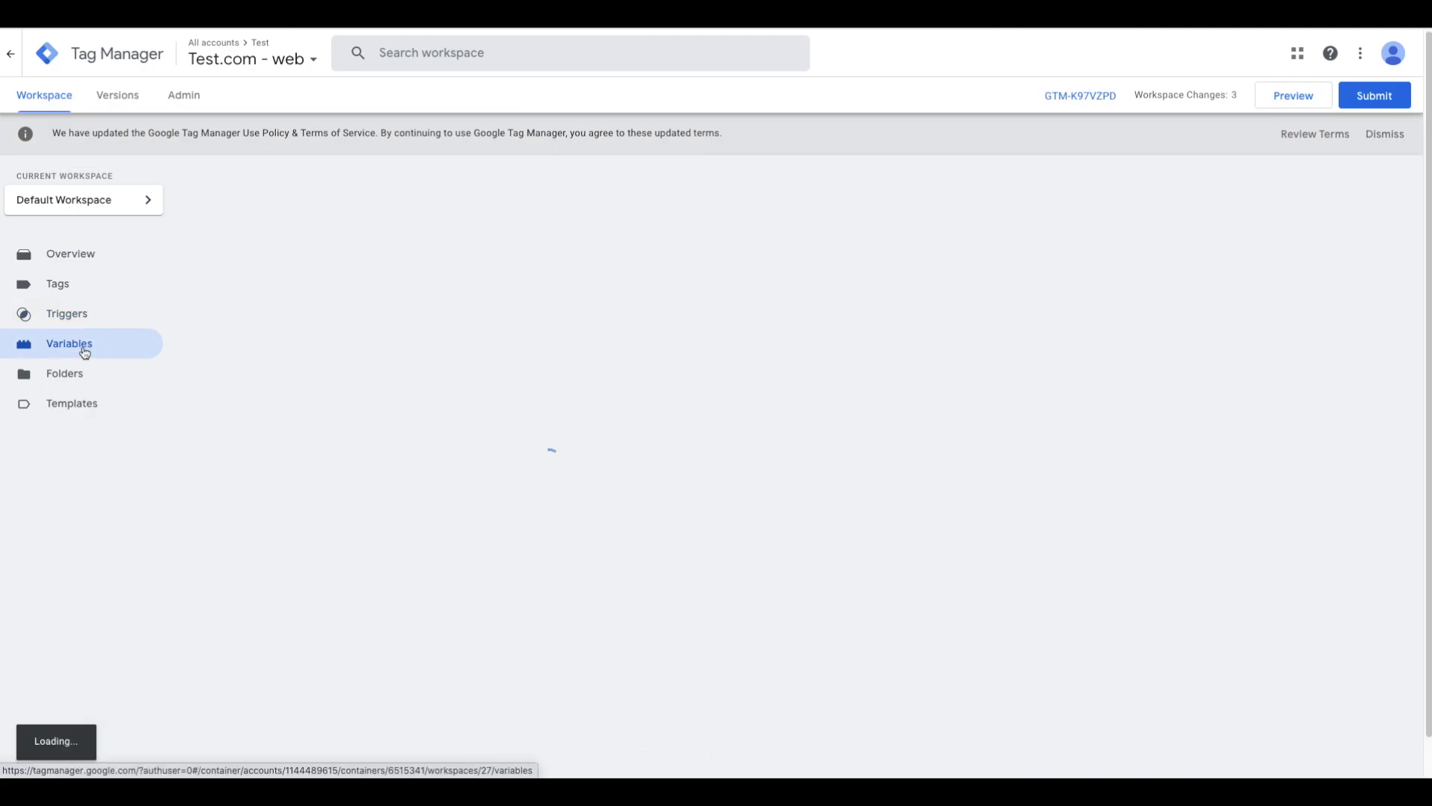
left_click(859, 197)
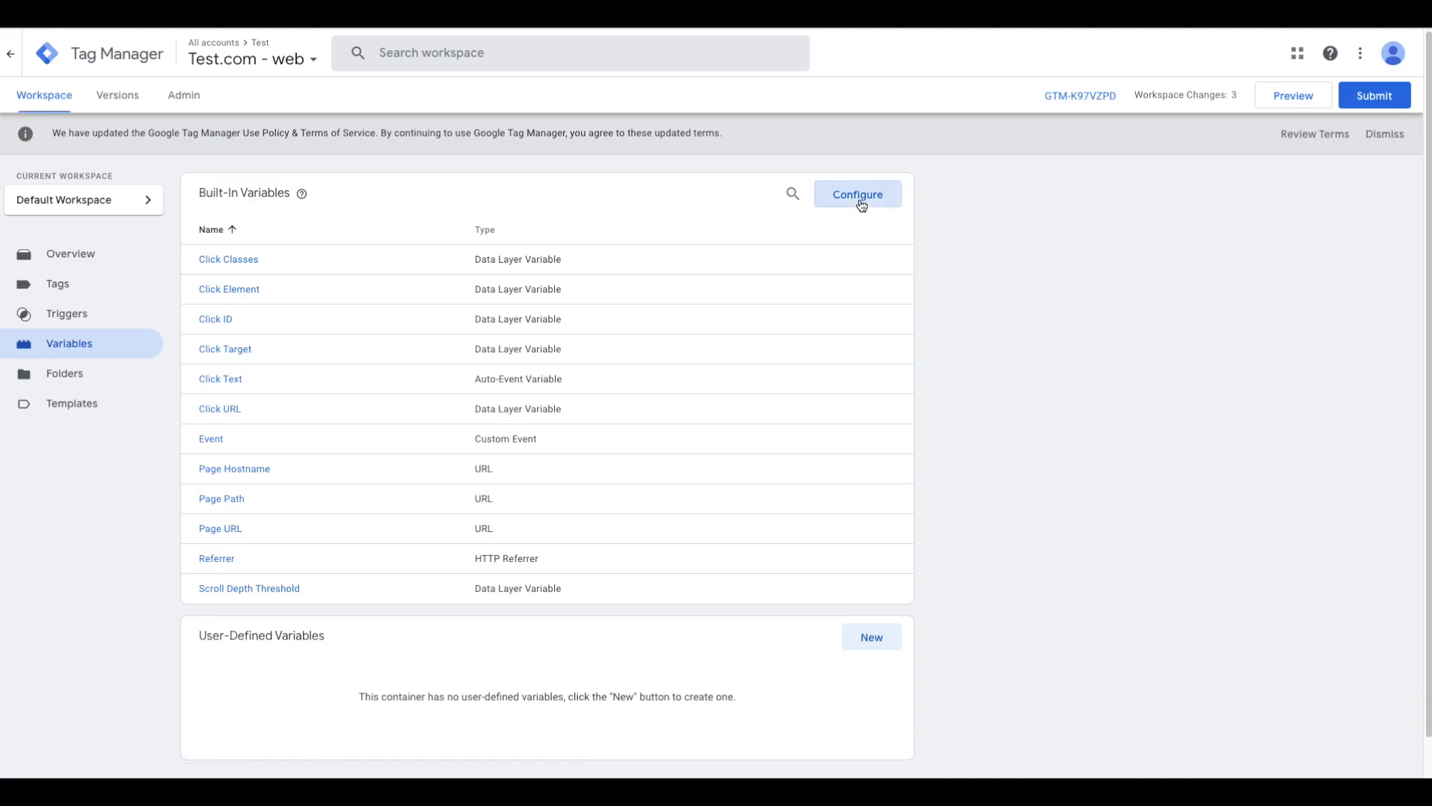
scroll(1045, 553, "down", 12)
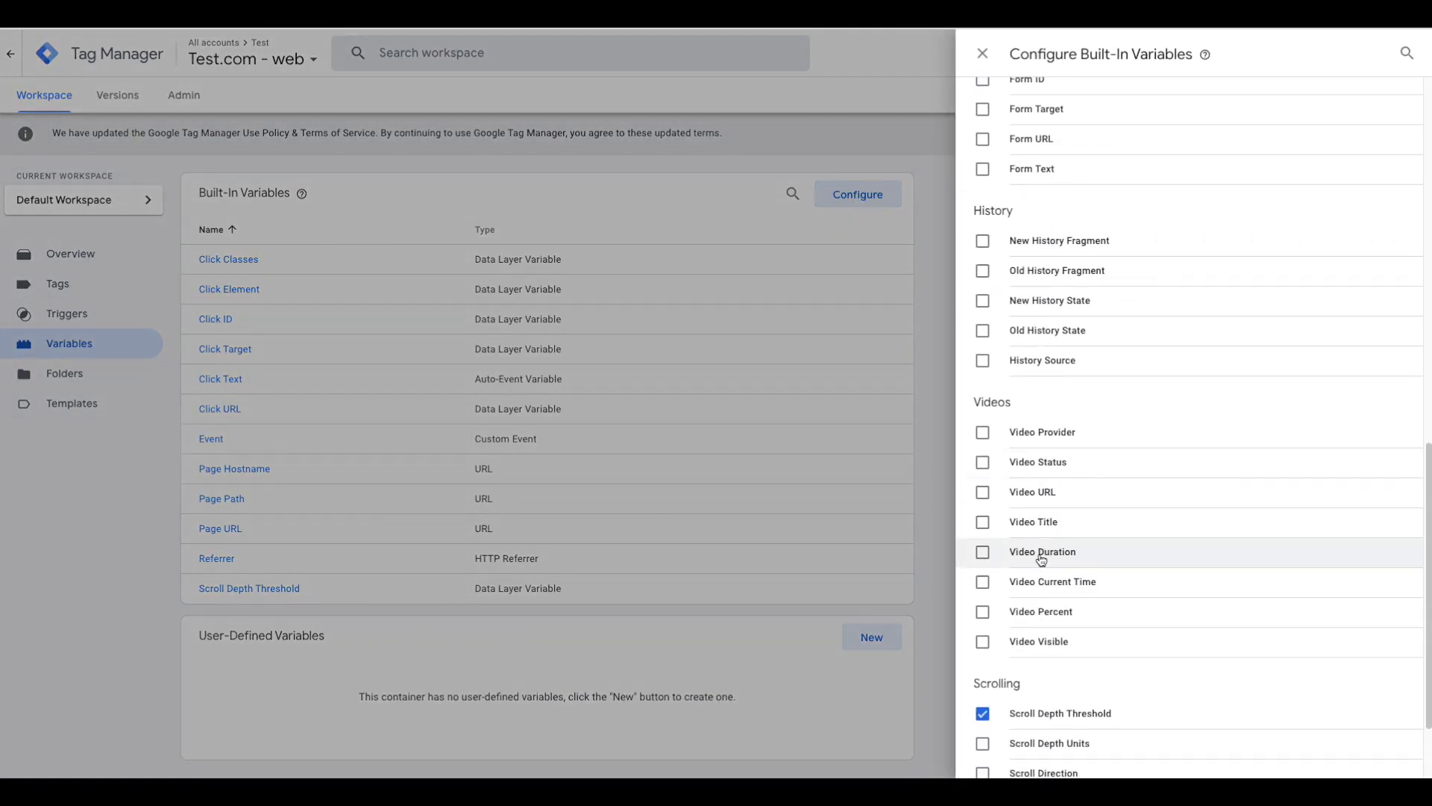
left_click(982, 463)
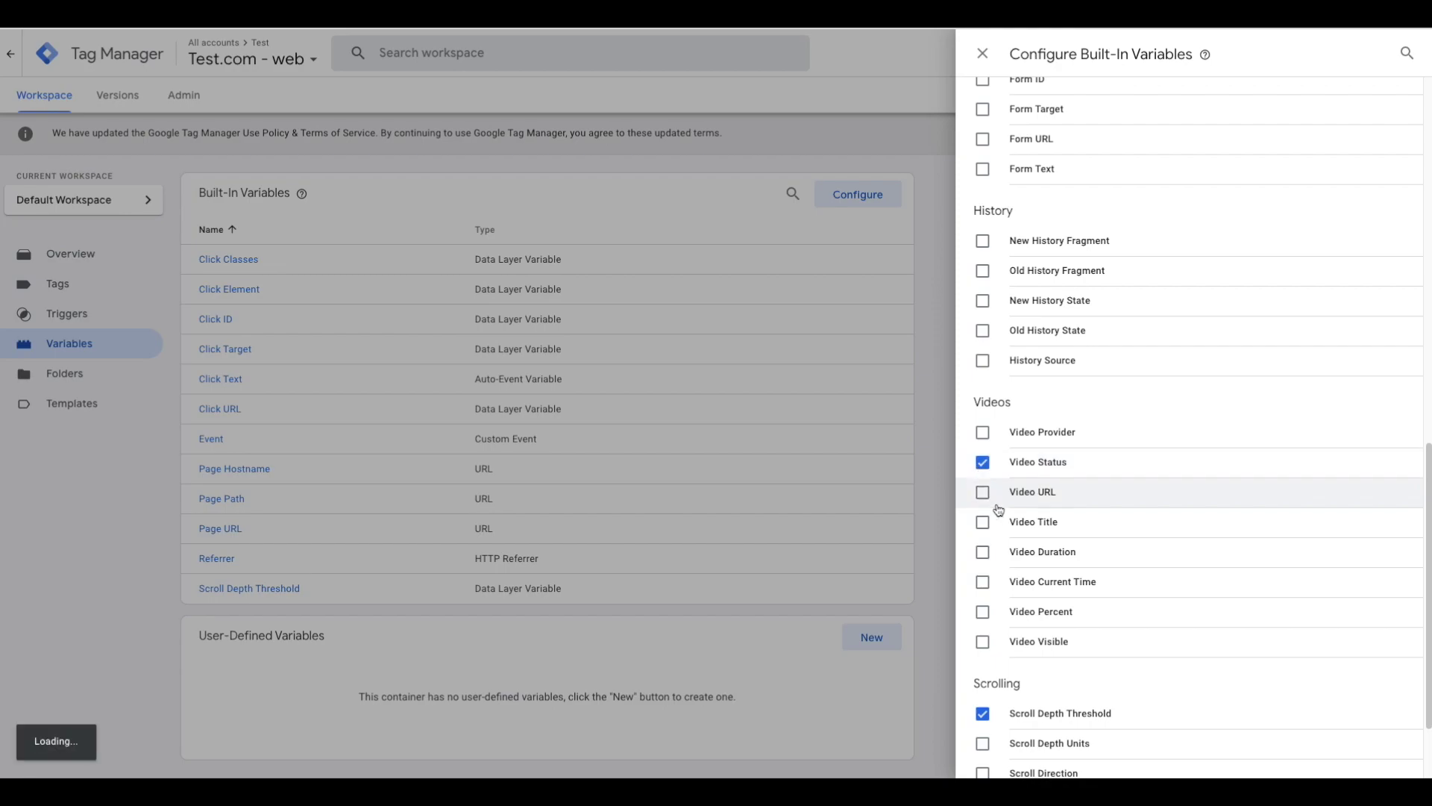
left_click(983, 523)
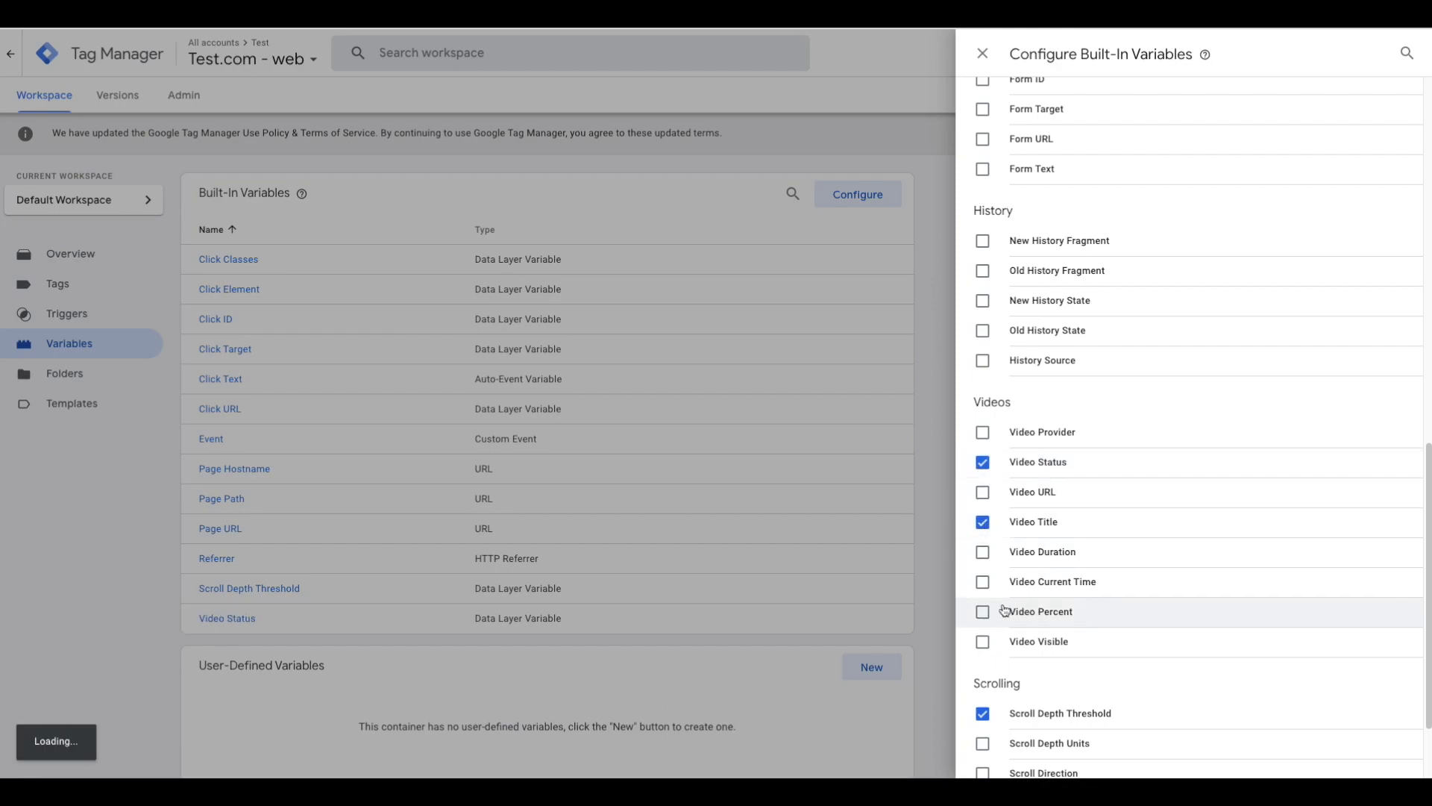
left_click(983, 613)
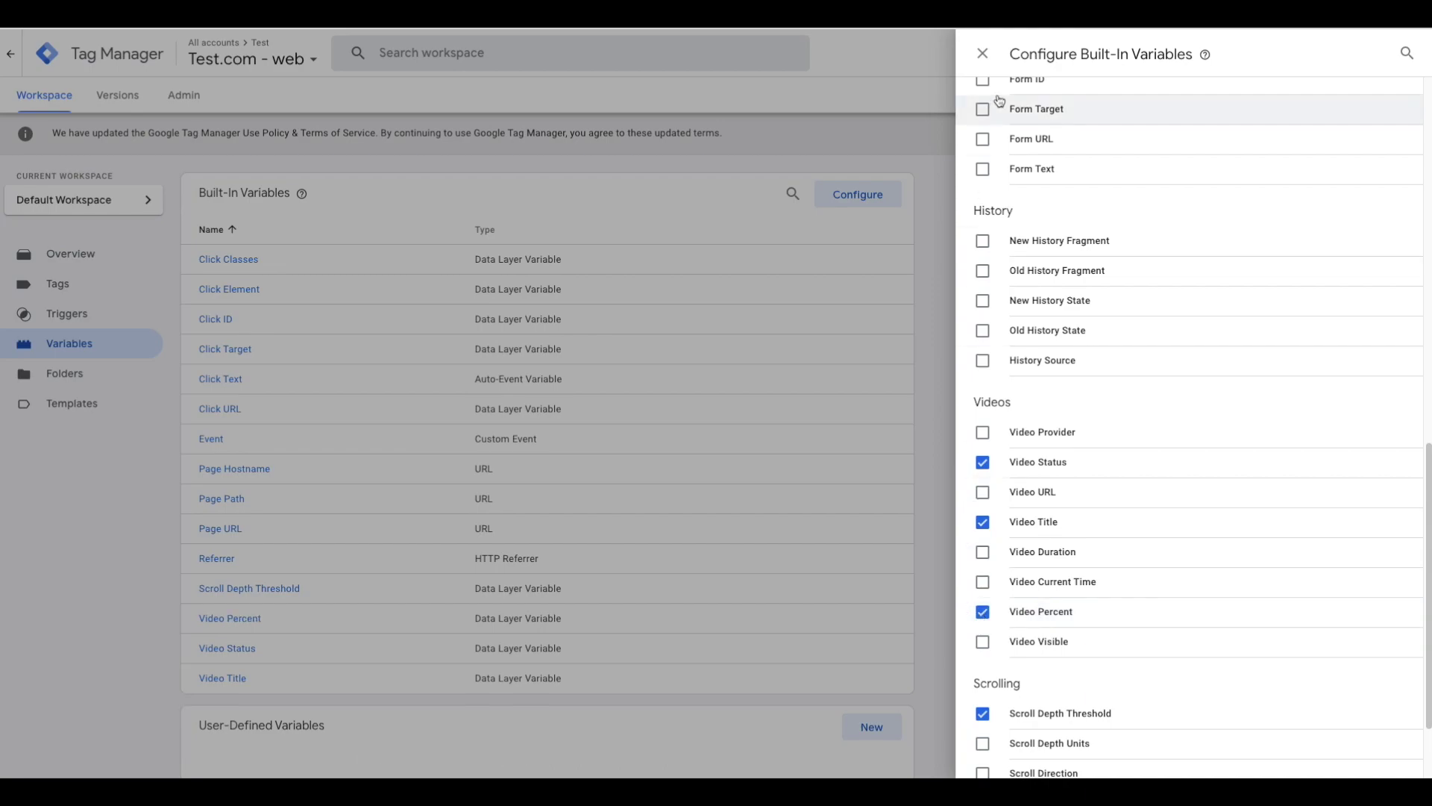
left_click(982, 53)
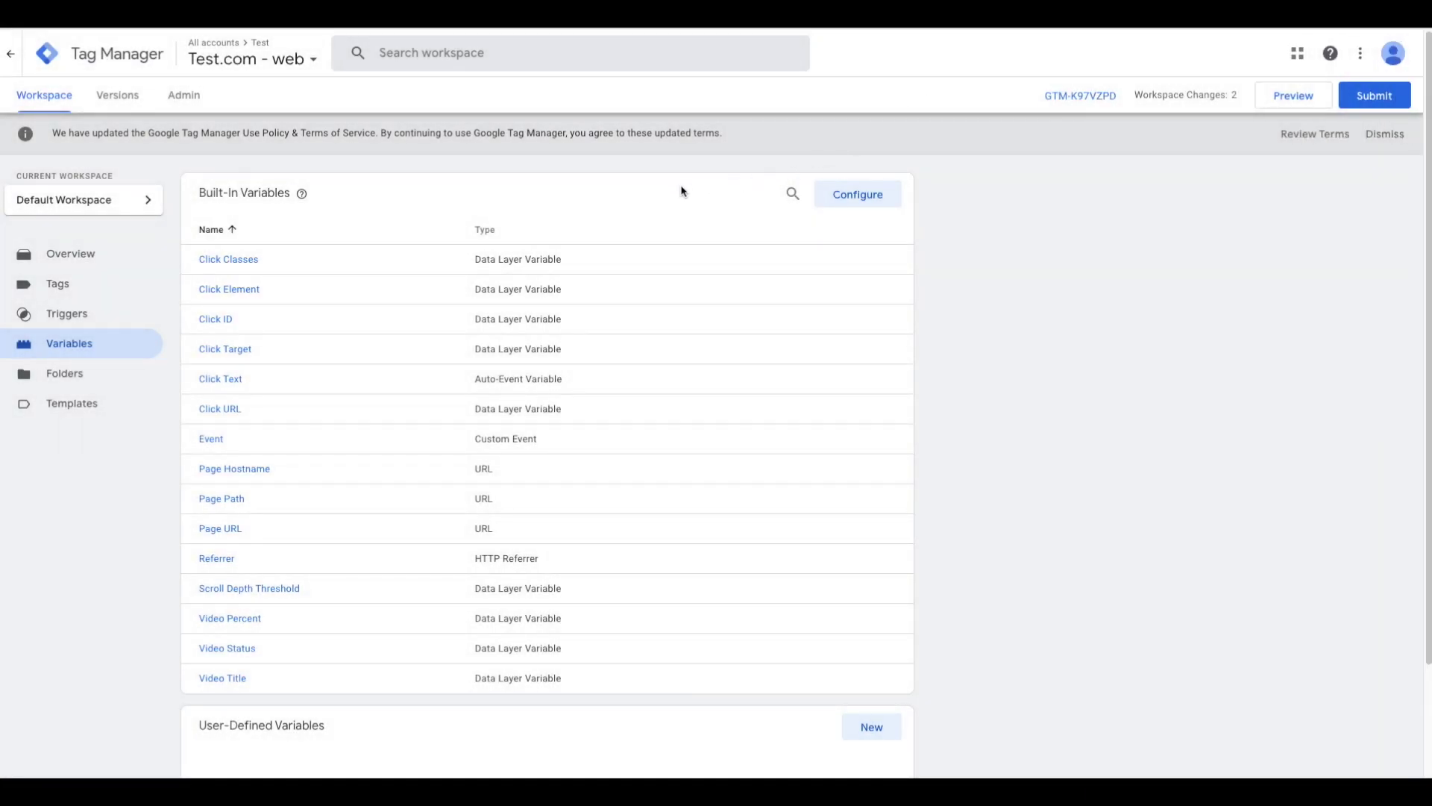
Create a user-defined variable of type Lookup Table with {{Video Status}} as its input variable.
scroll(680, 192, "down", 2)
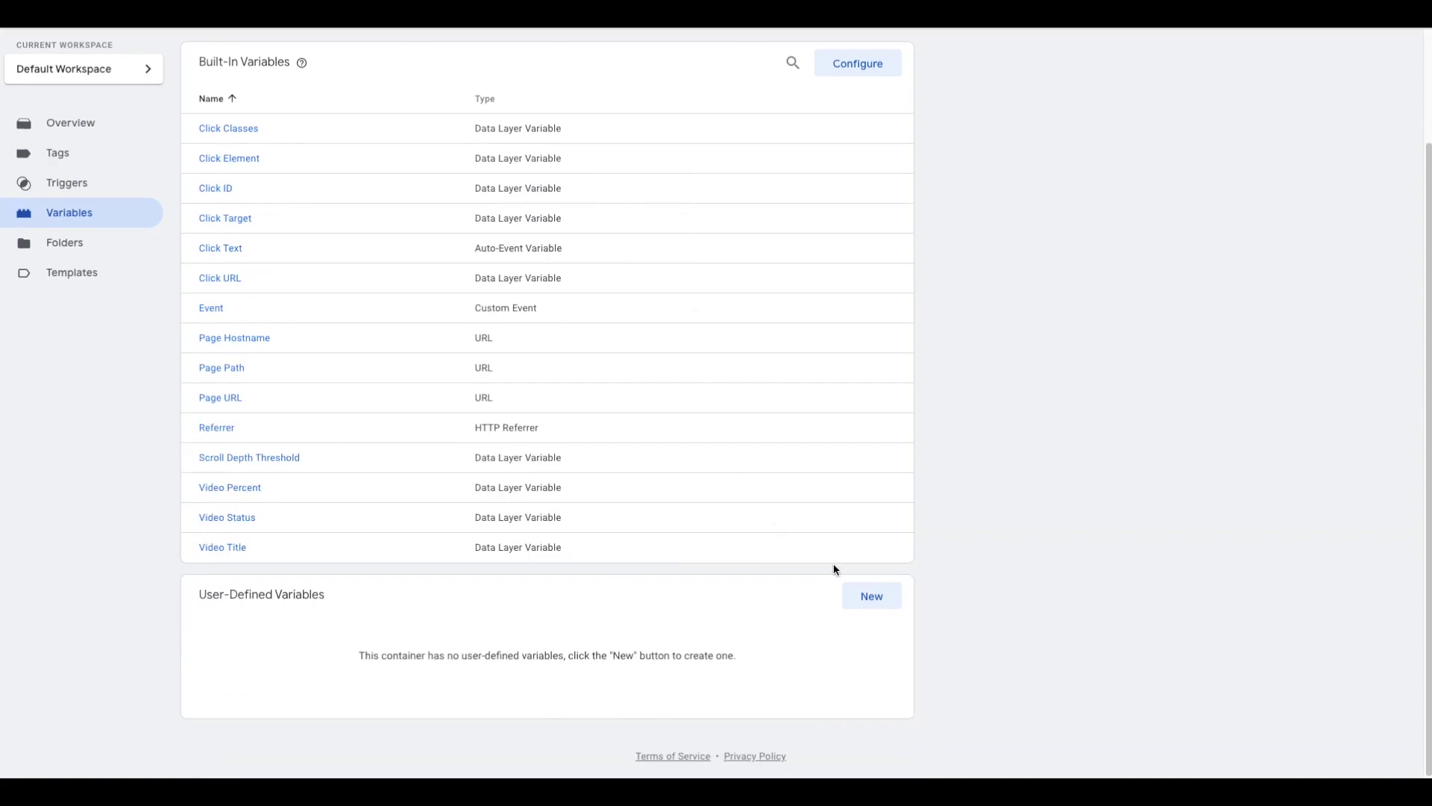
left_click(865, 603)
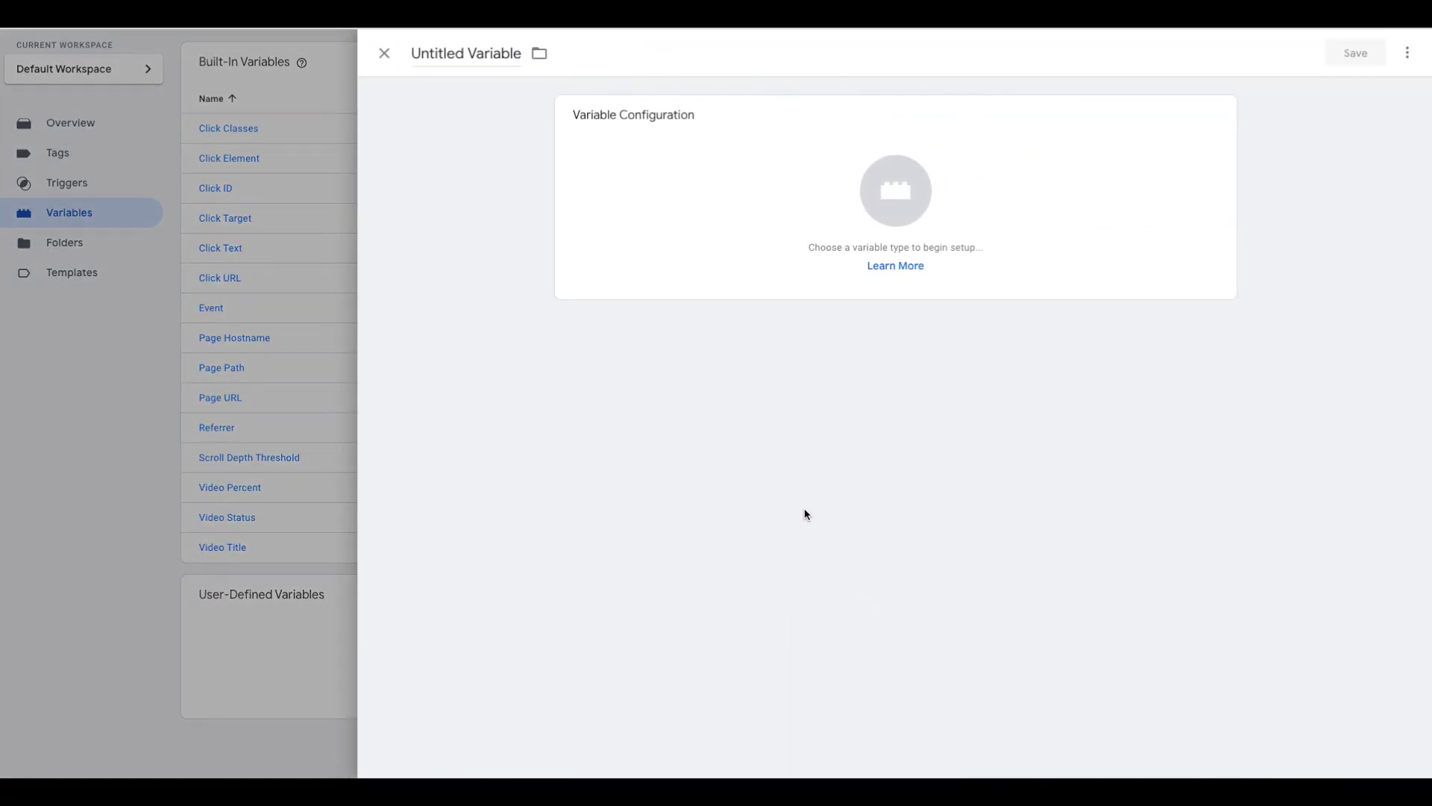
left_click(797, 189)
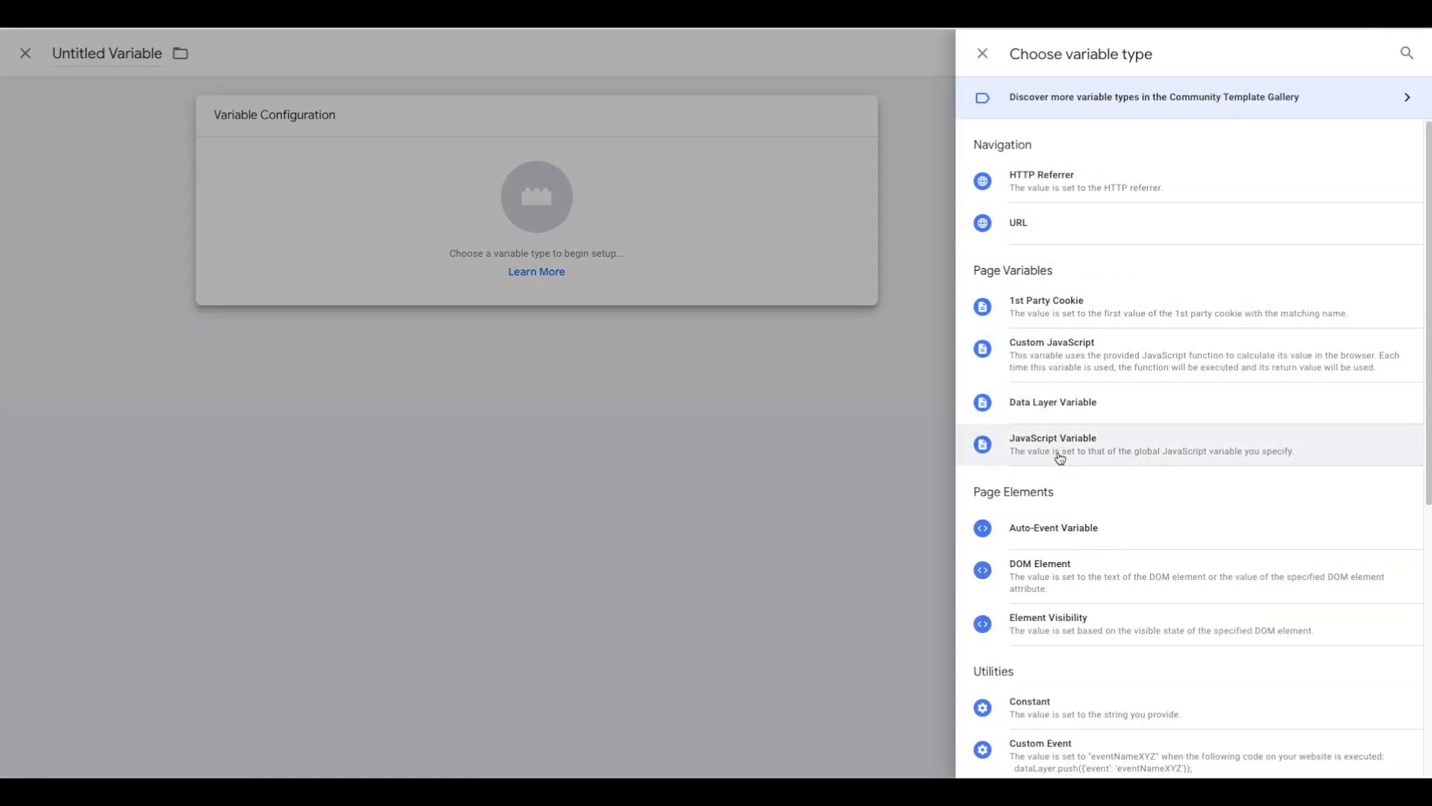
scroll(1057, 533, "down", 5)
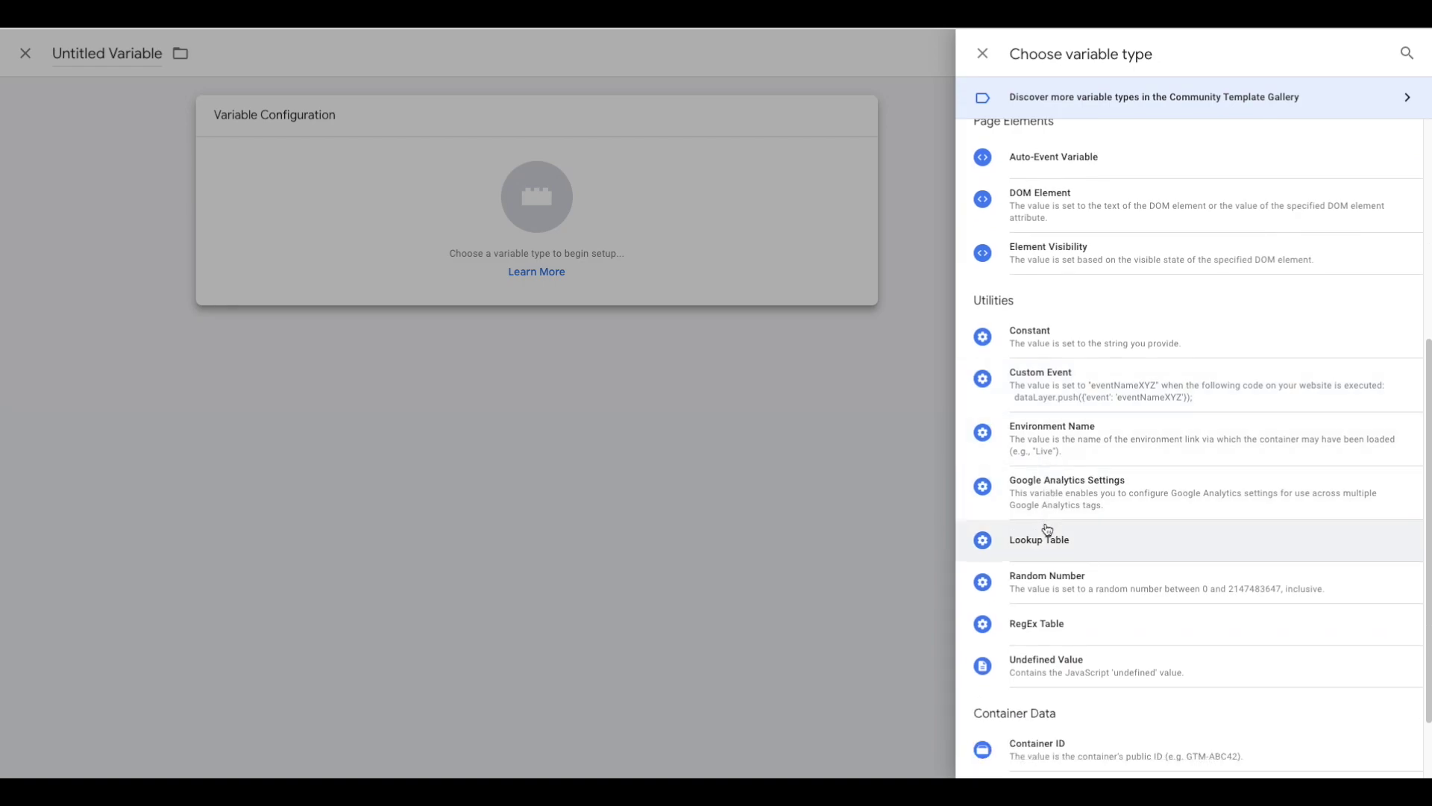
left_click(1048, 536)
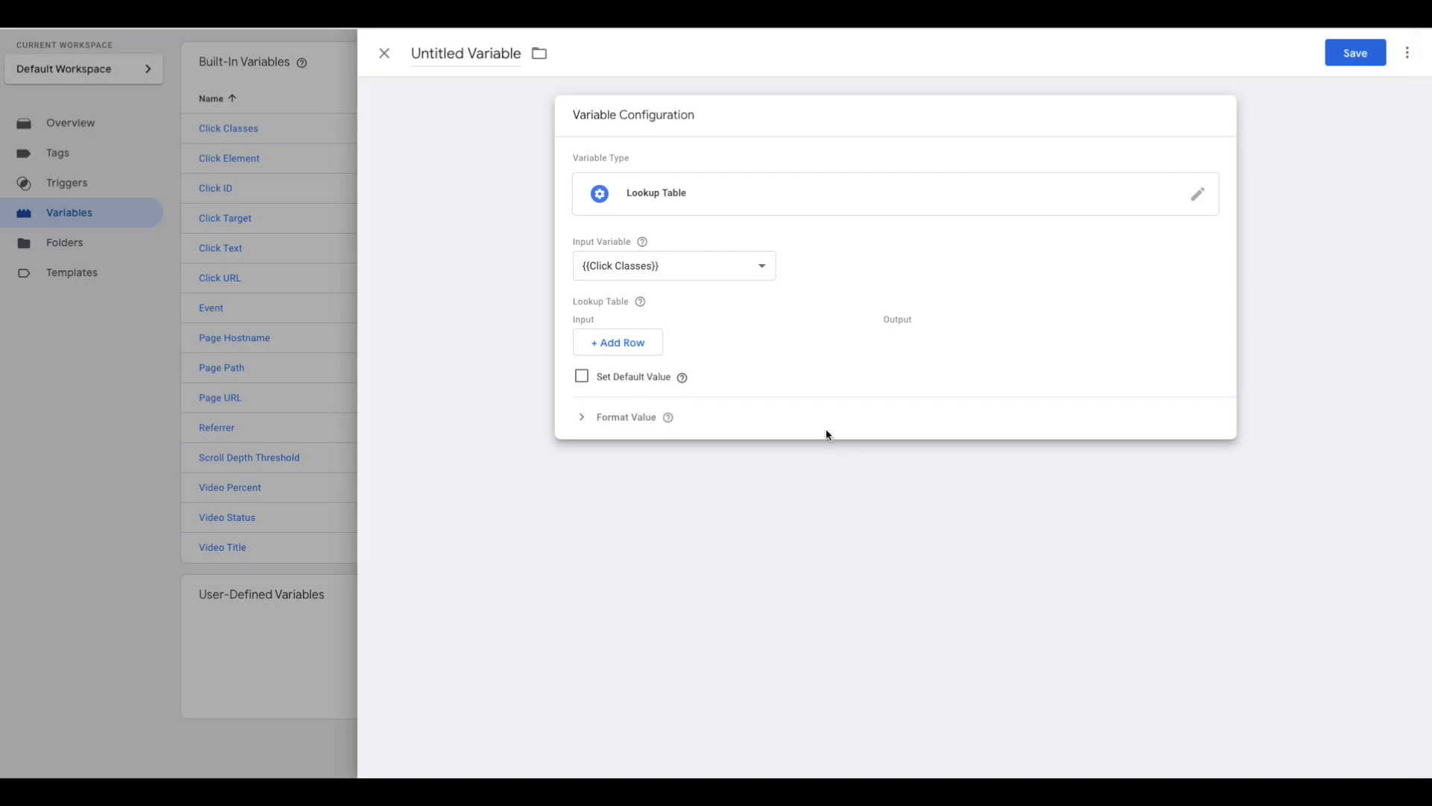
left_click(741, 267)
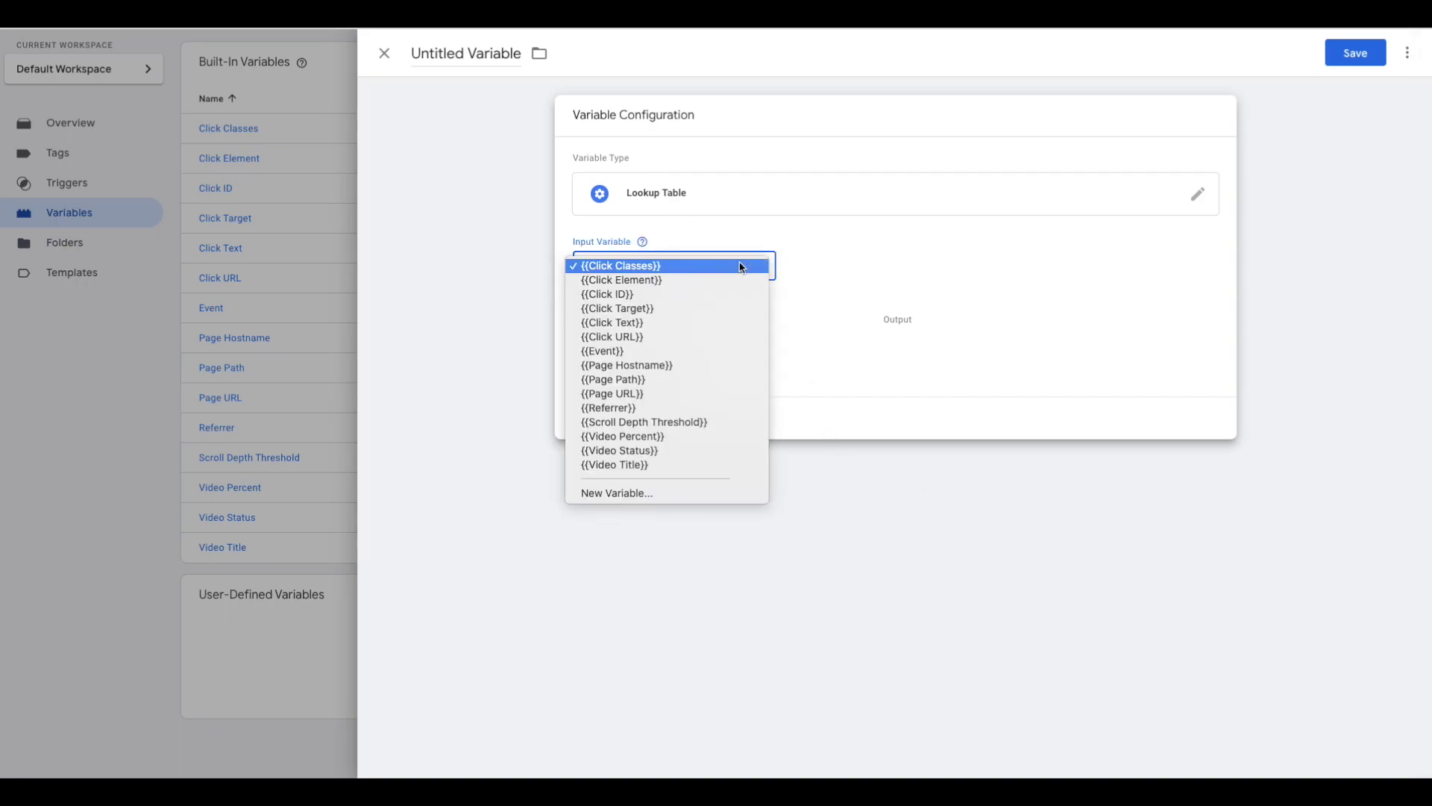
left_click(719, 450)
Add a lookup table row that maps the input "start" to the output "Video Played".
mouse_move(666, 375)
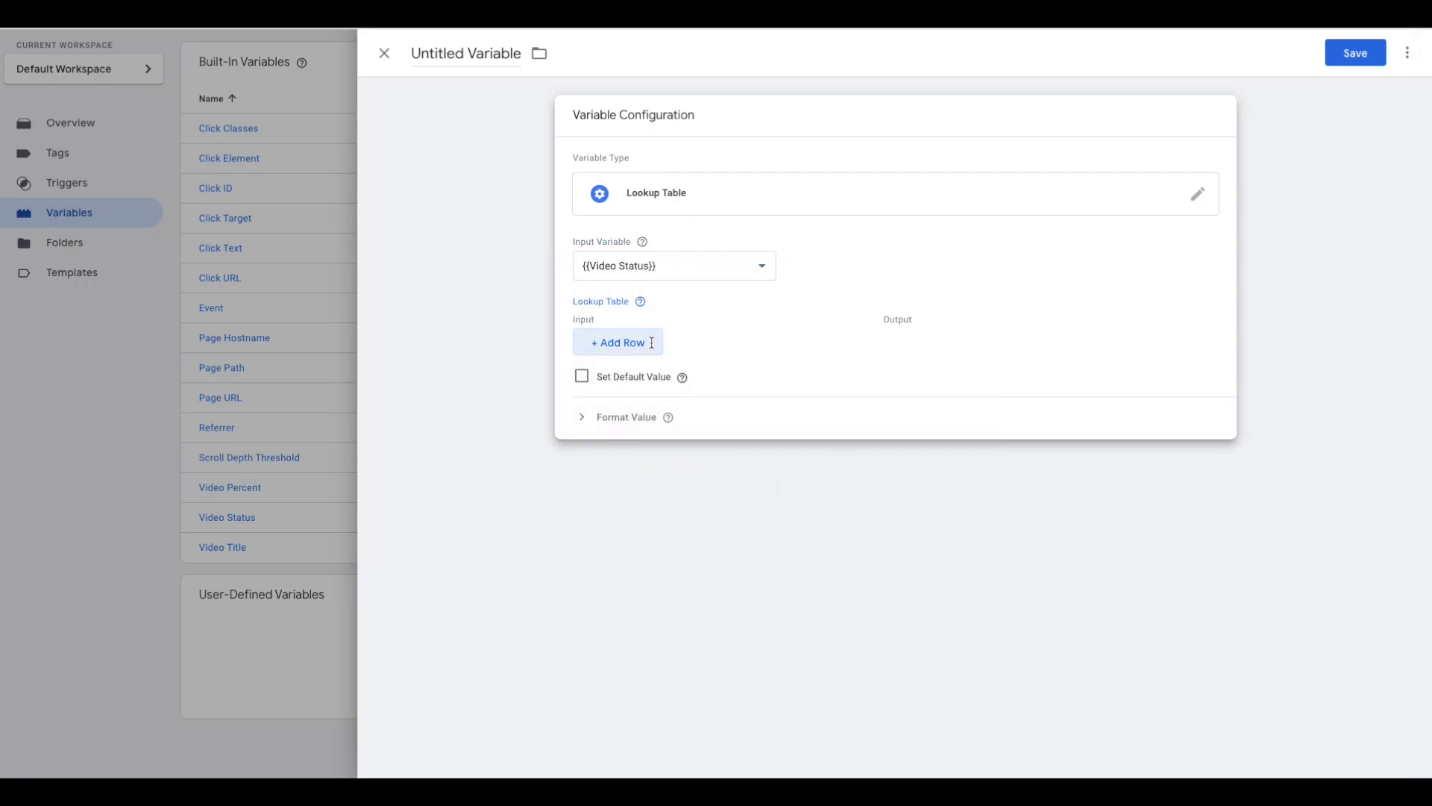
left_click(649, 345)
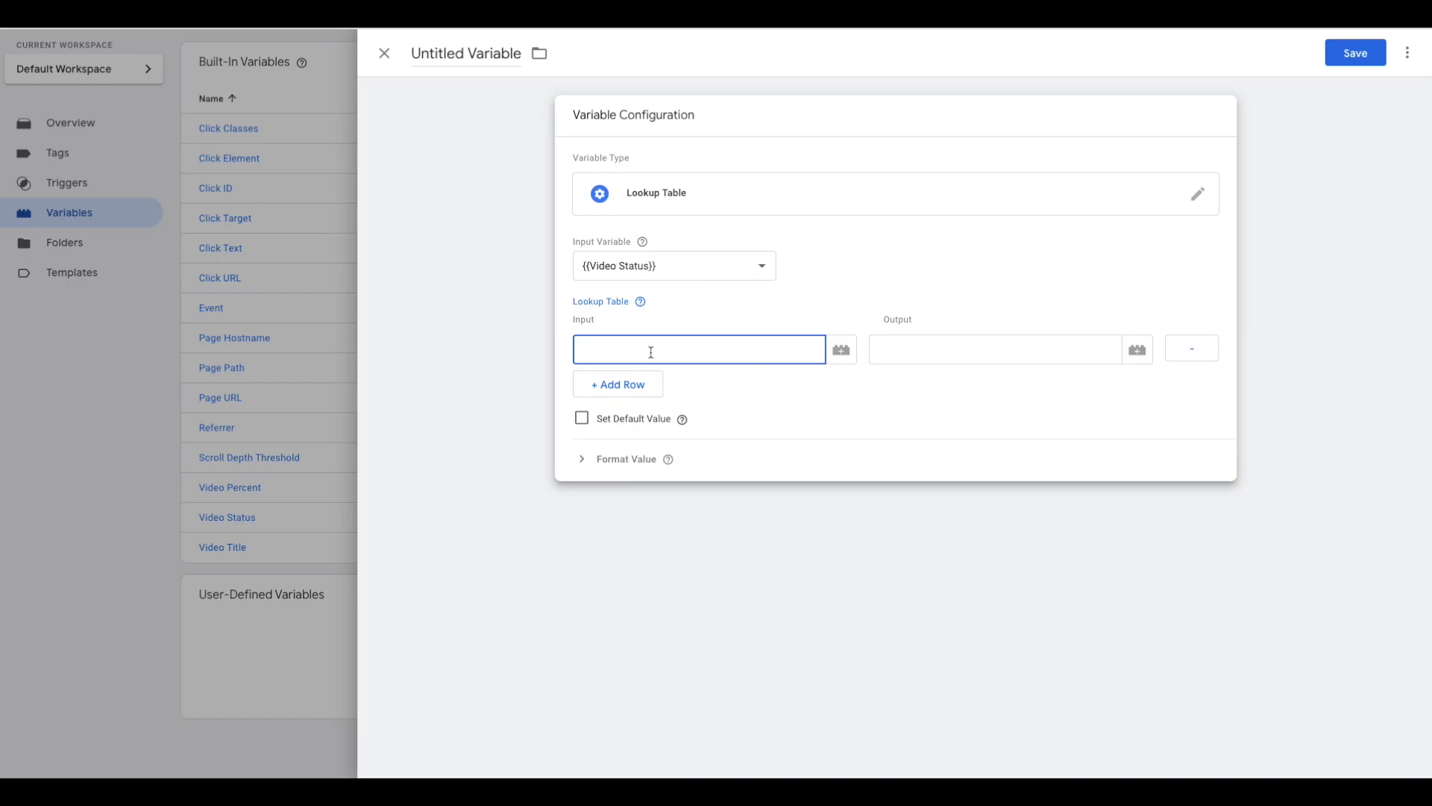
type("start")
key("Tab")
key("Tab")
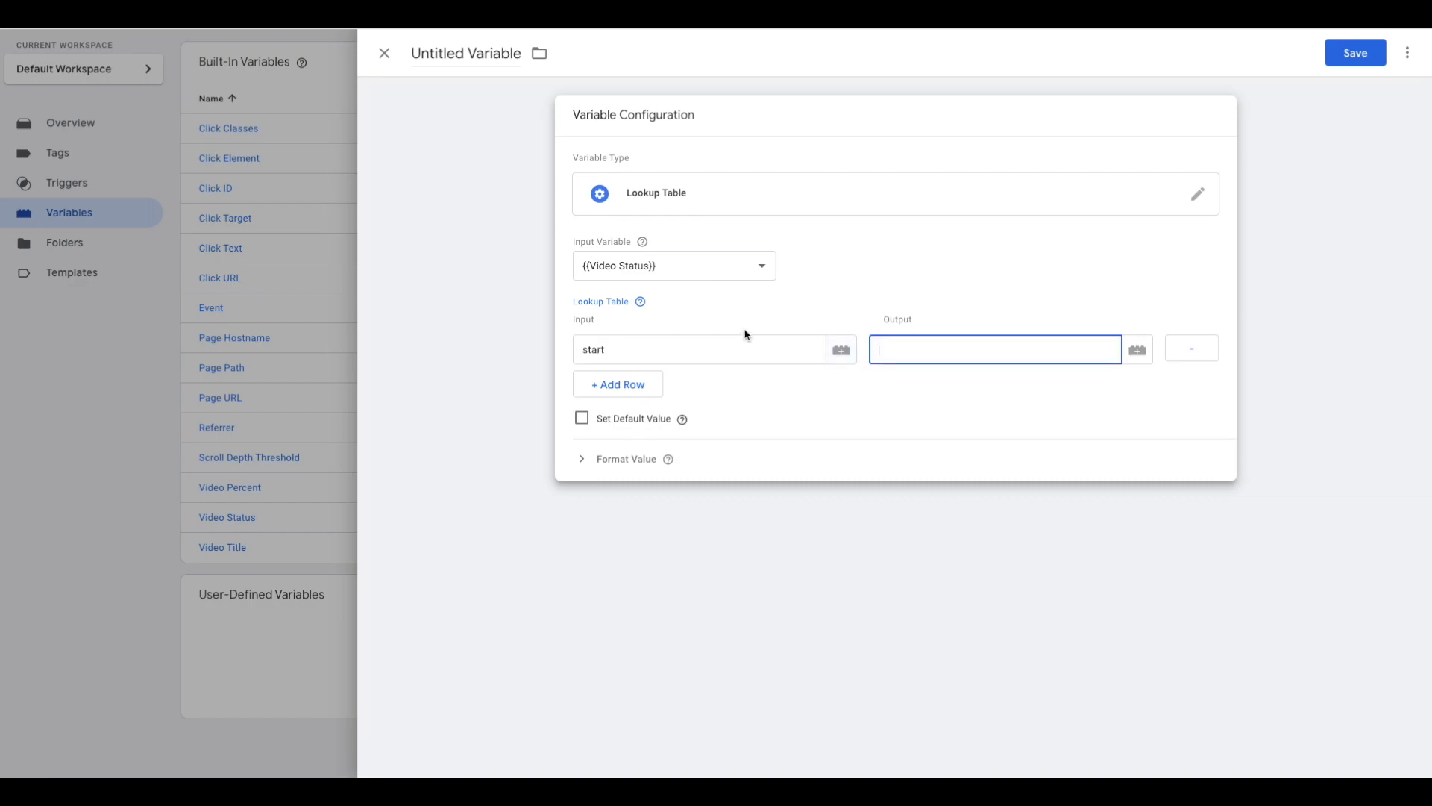
type("Video Played")
Add a second lookup row that maps "complete" to "Video Completed".
left_click(650, 385)
left_click(640, 391)
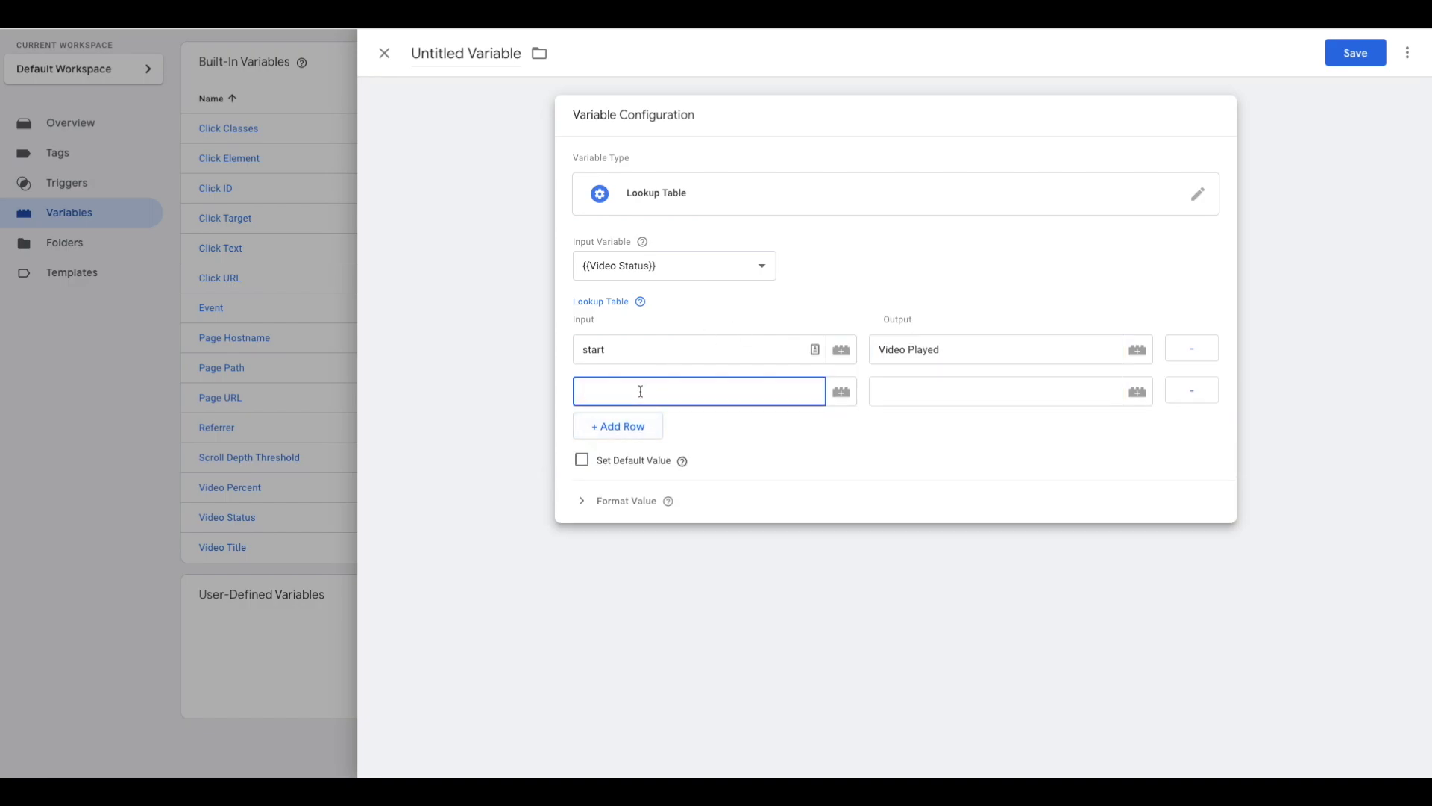
type("complete")
left_click(946, 400)
type("Vi")
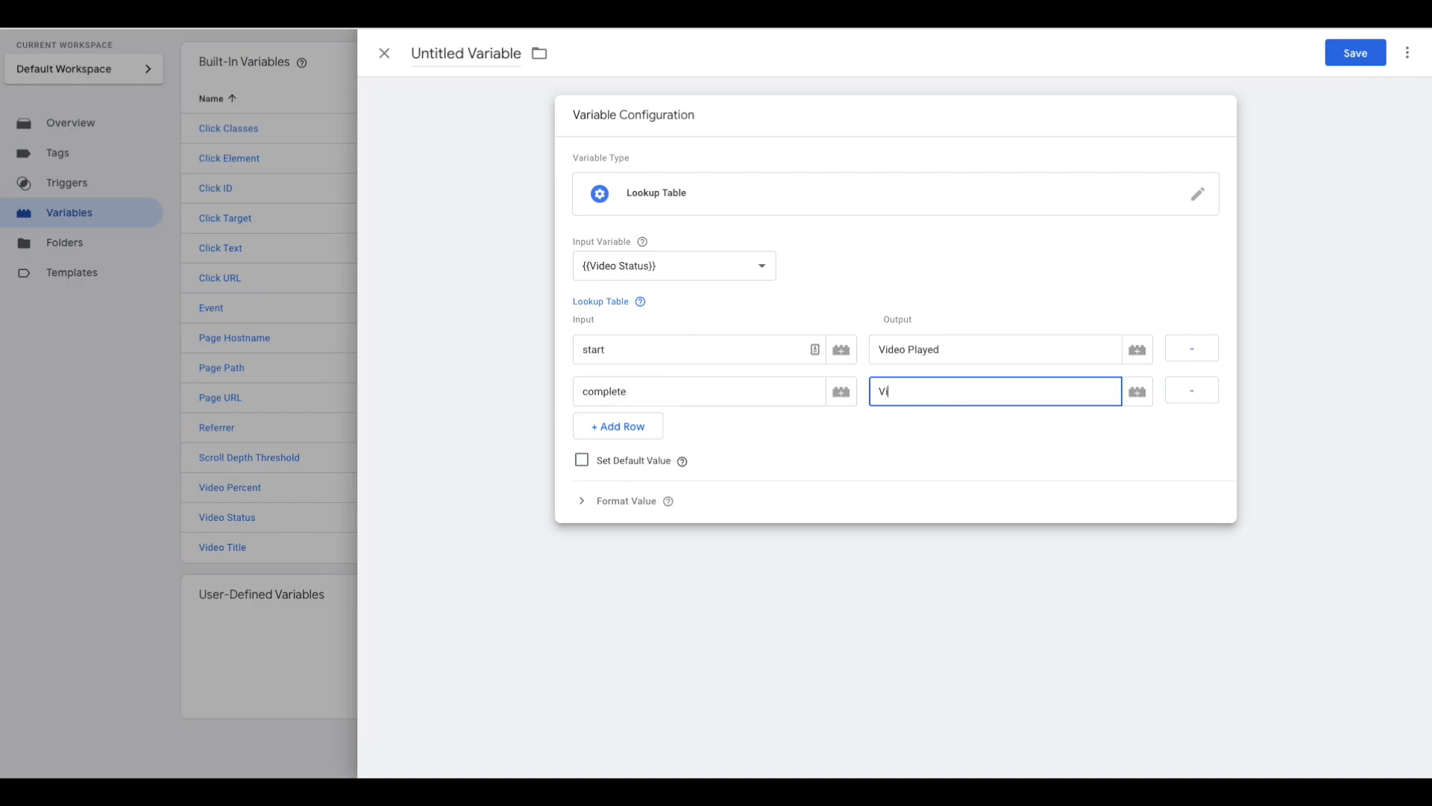
type("deo Completed")
Add a third lookup row that maps "progress" to "Video Watched - {{Video Percent}}%", inserting the Video Percent variable.
left_click(613, 429)
left_click(613, 431)
type("progress")
left_click(968, 426)
type("Vide")
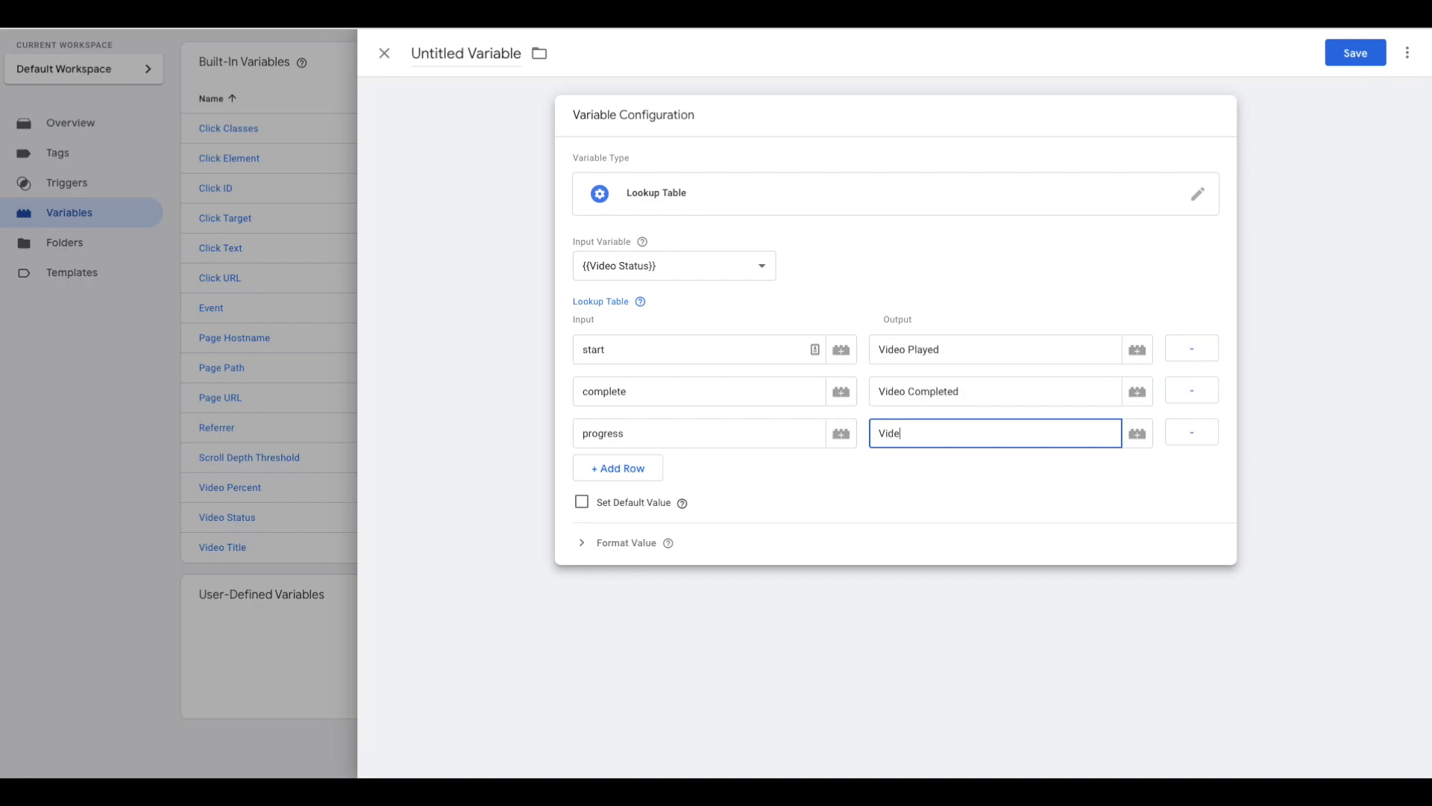
type("o Watrched -")
left_click(1141, 440)
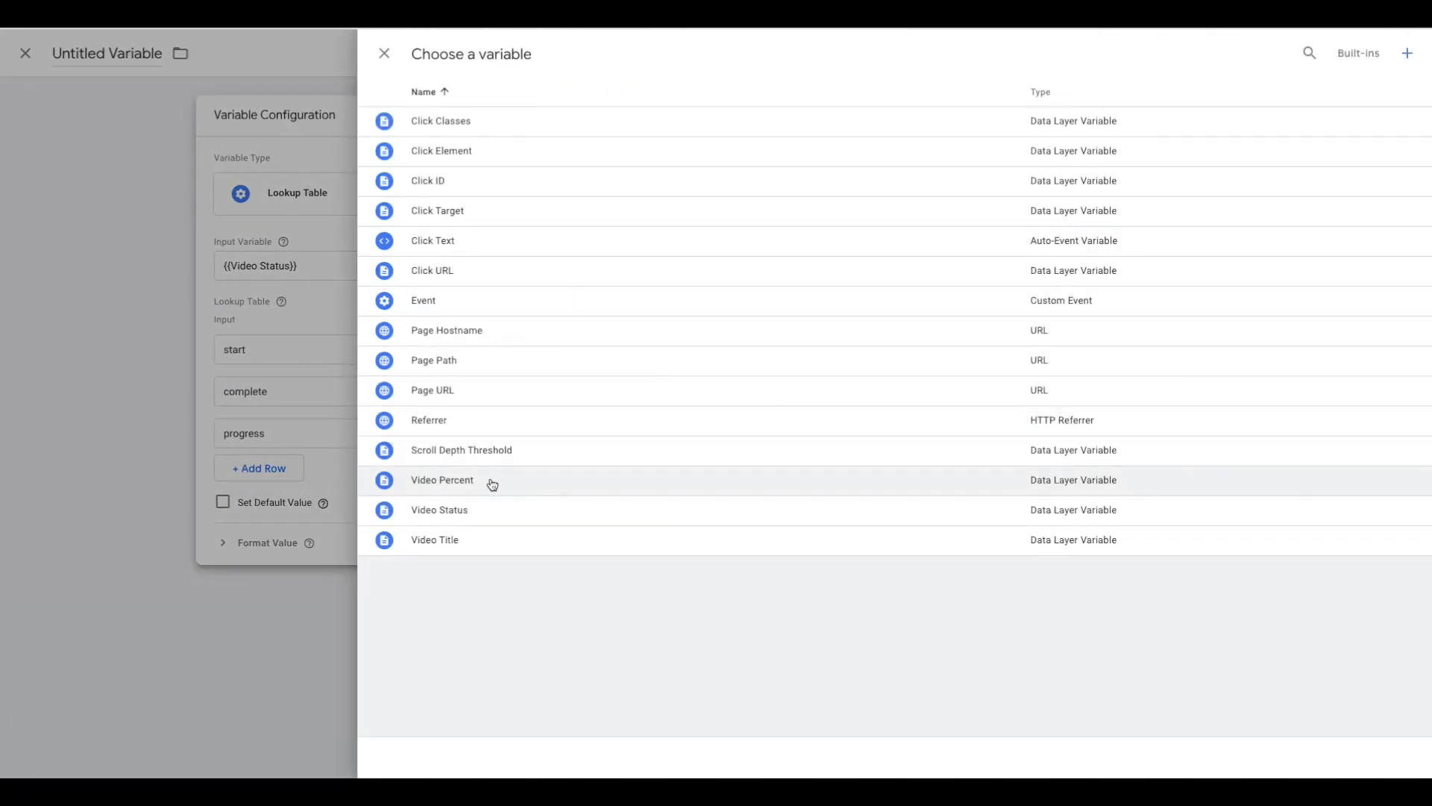
left_click(491, 481)
left_click(955, 434)
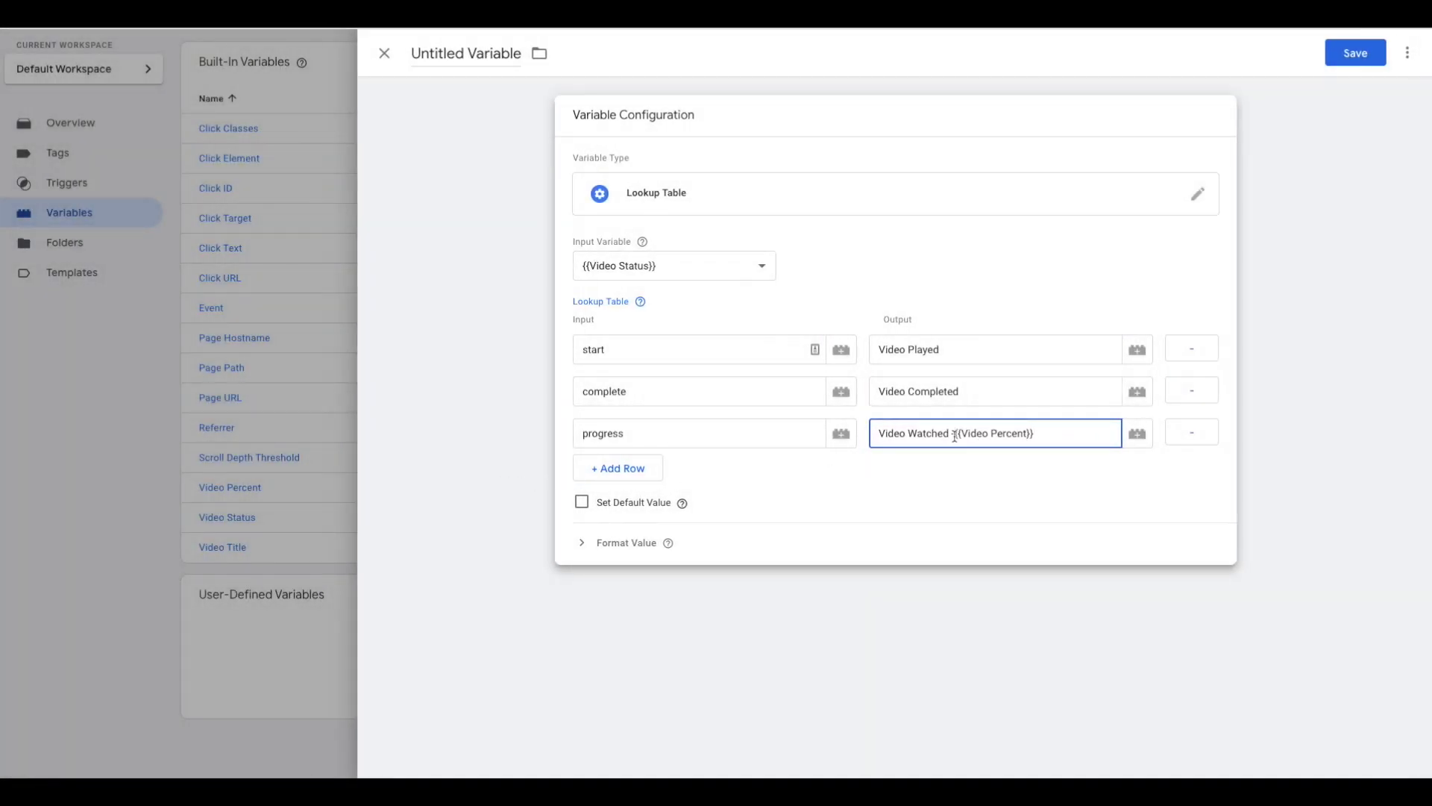
left_click(1067, 433)
type("%")
Name the lookup table variable "Video Status Lookup" and save it.
left_click(449, 57)
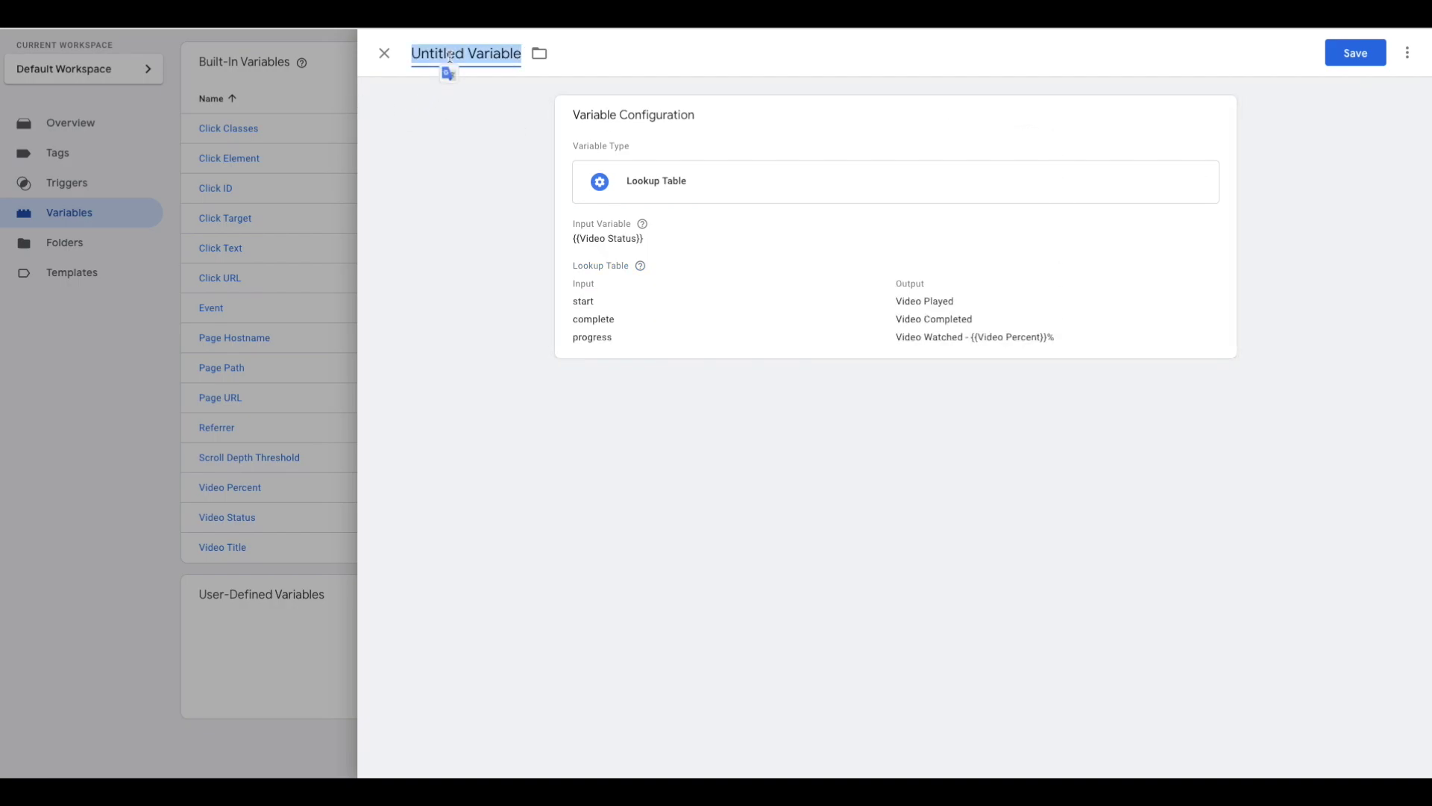
type("Video St")
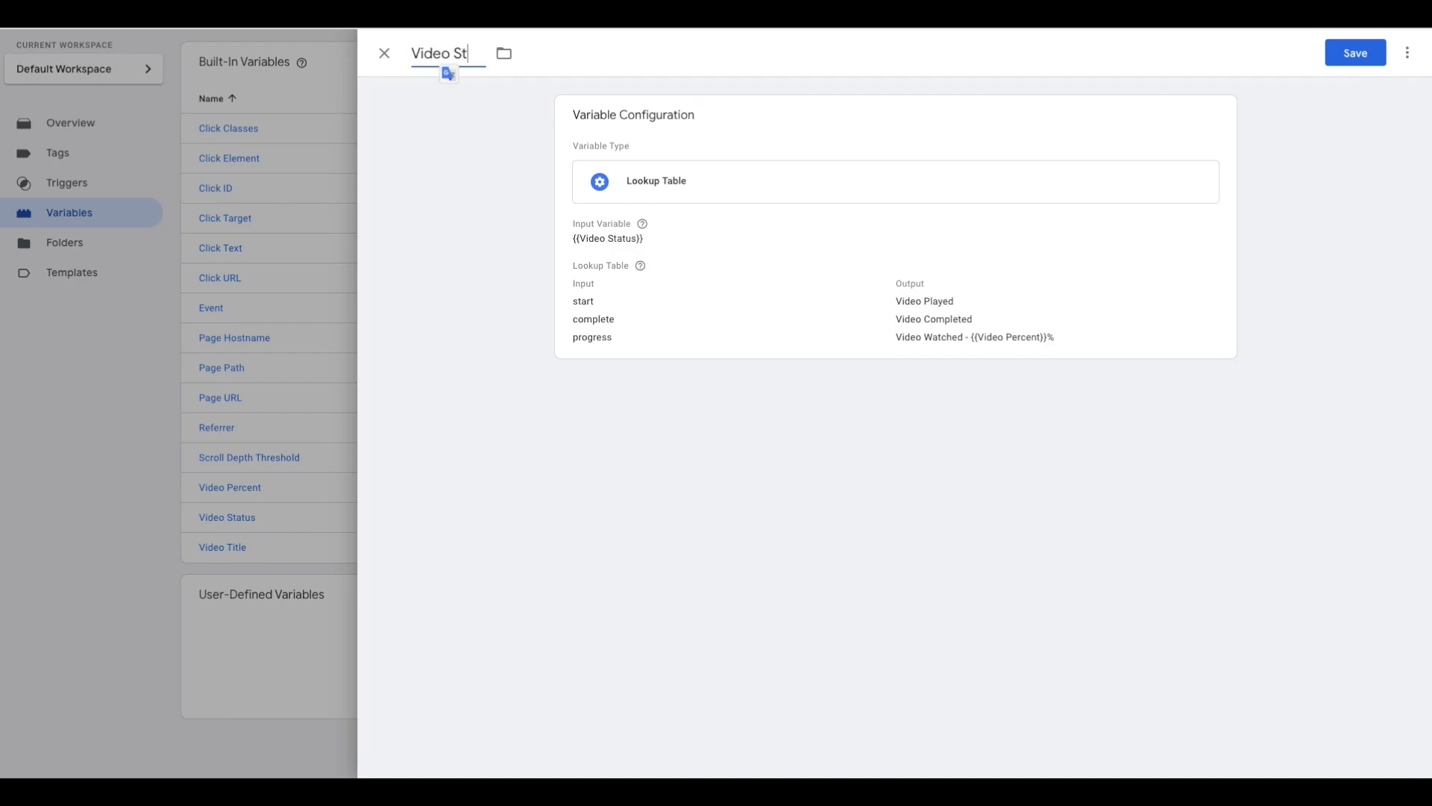
type("atus Lookup")
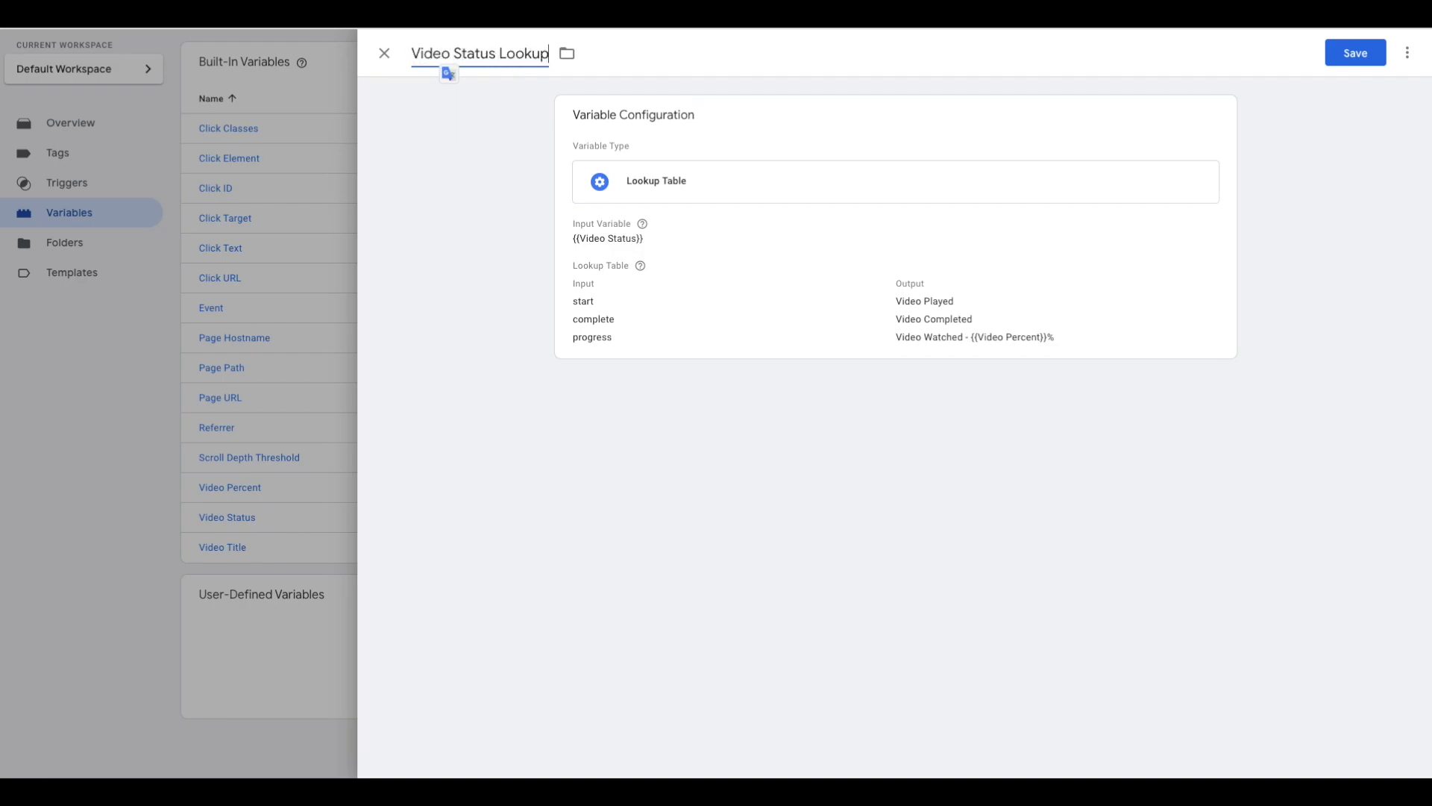
left_click(1347, 52)
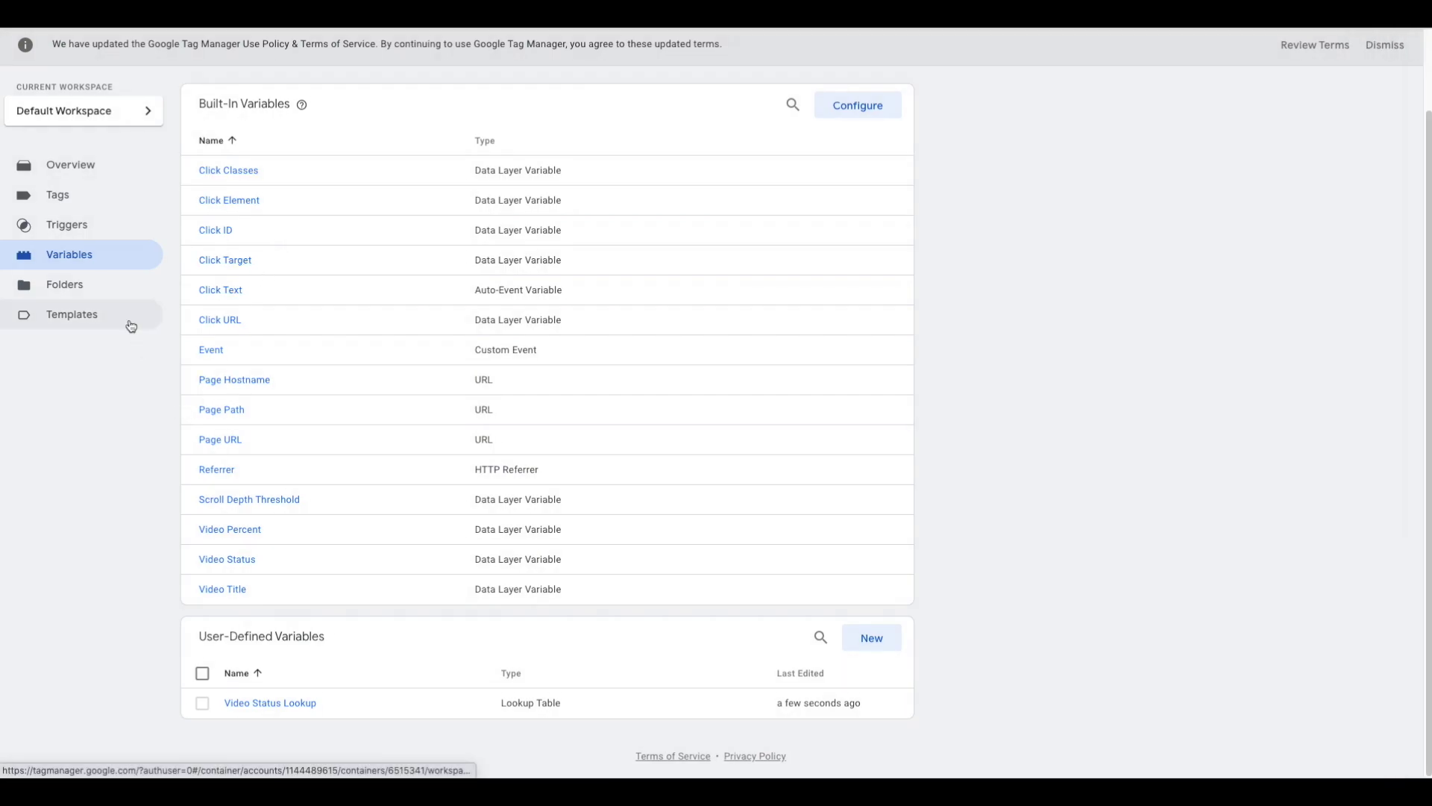
Create a new tag and name it "Google Analytics - Video Event".
left_click(68, 195)
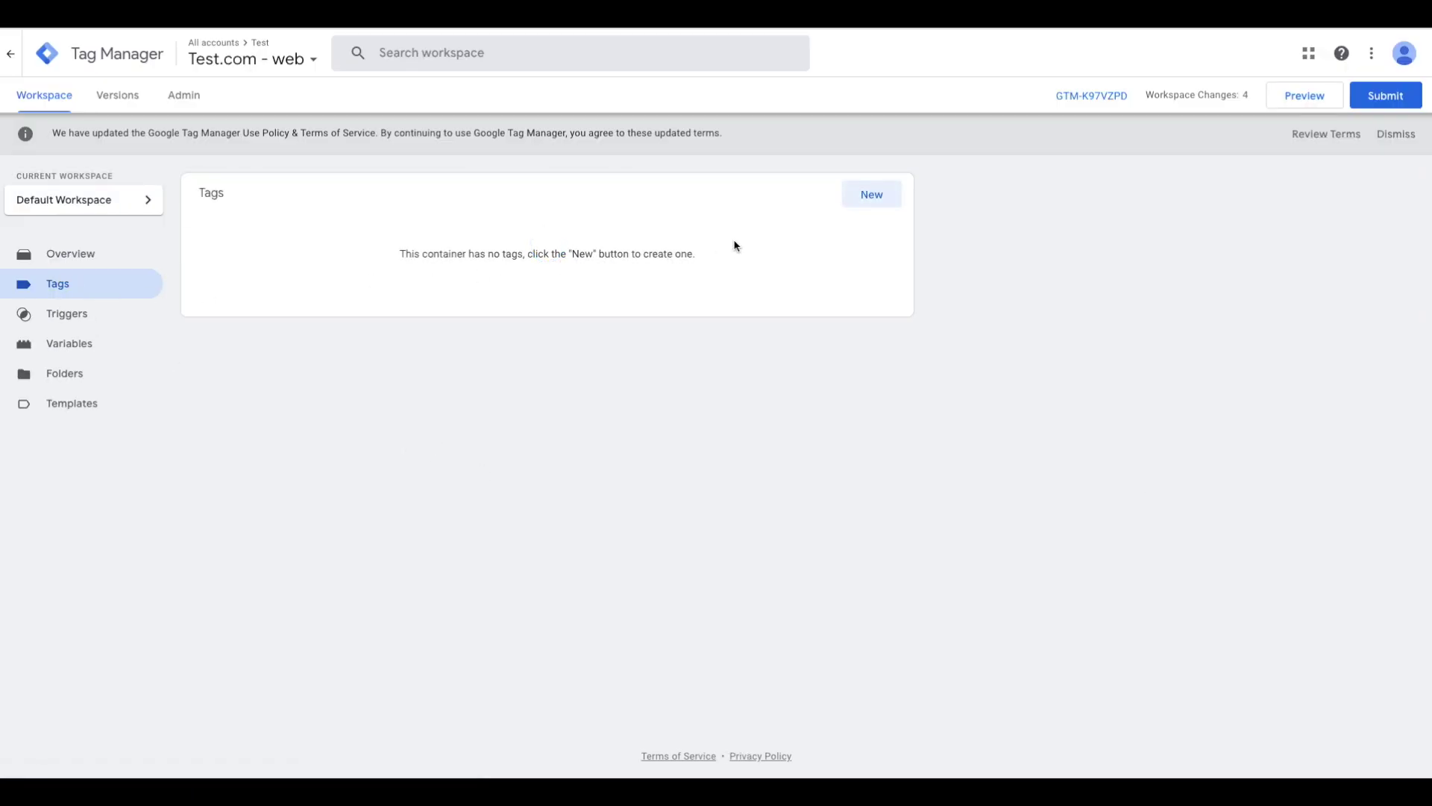
left_click(871, 201)
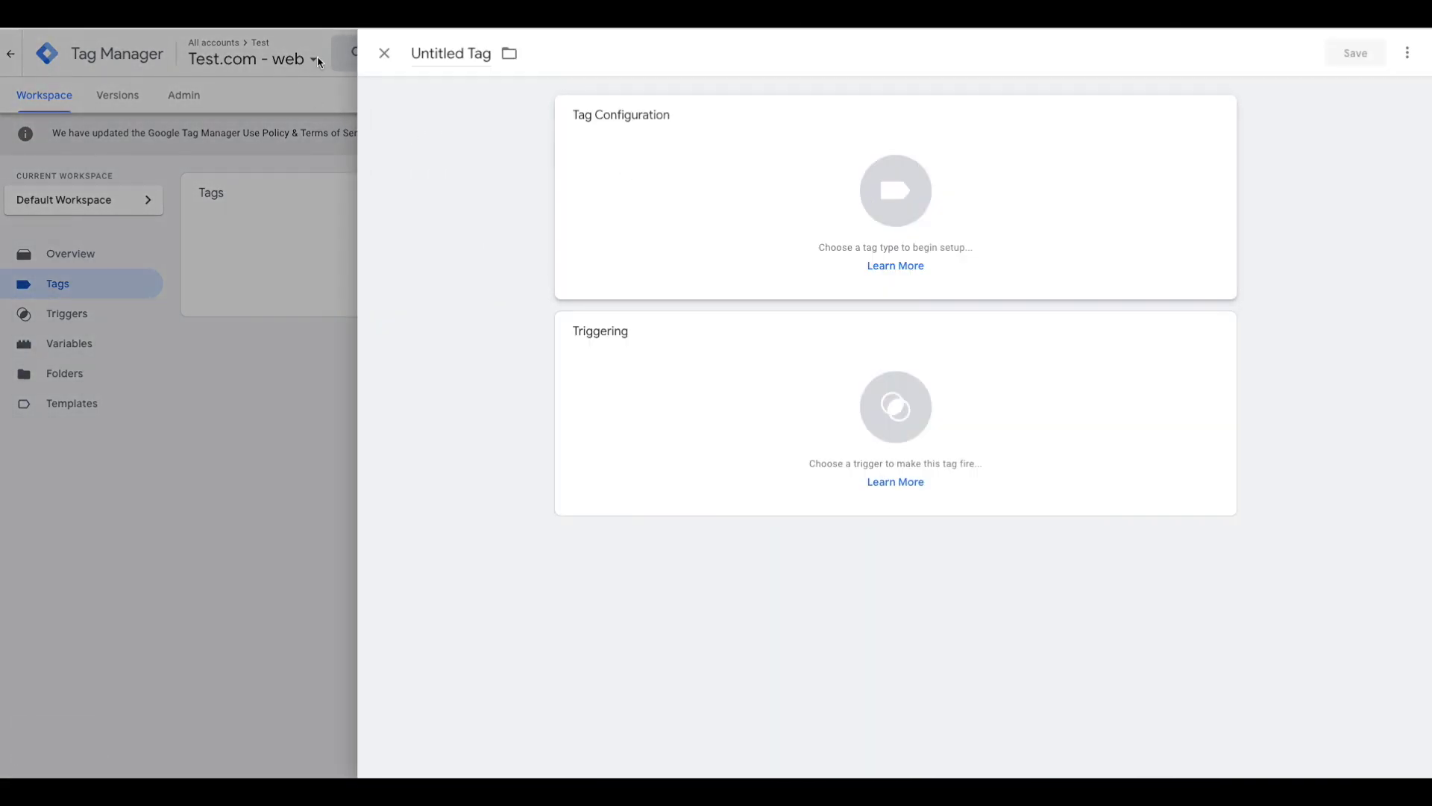
left_click(451, 53)
key("ctrl+a")
key("BackSpace")
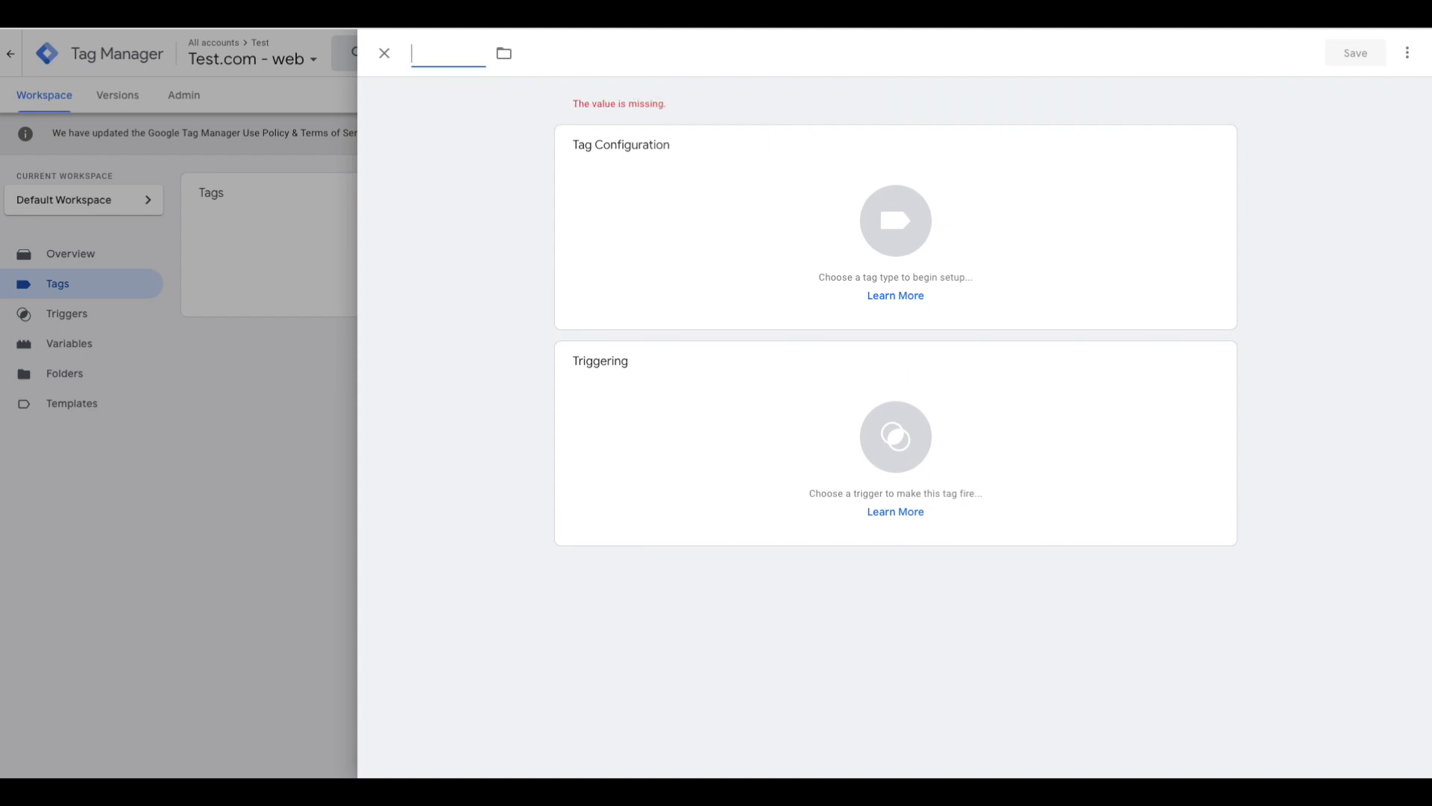
type("Google A")
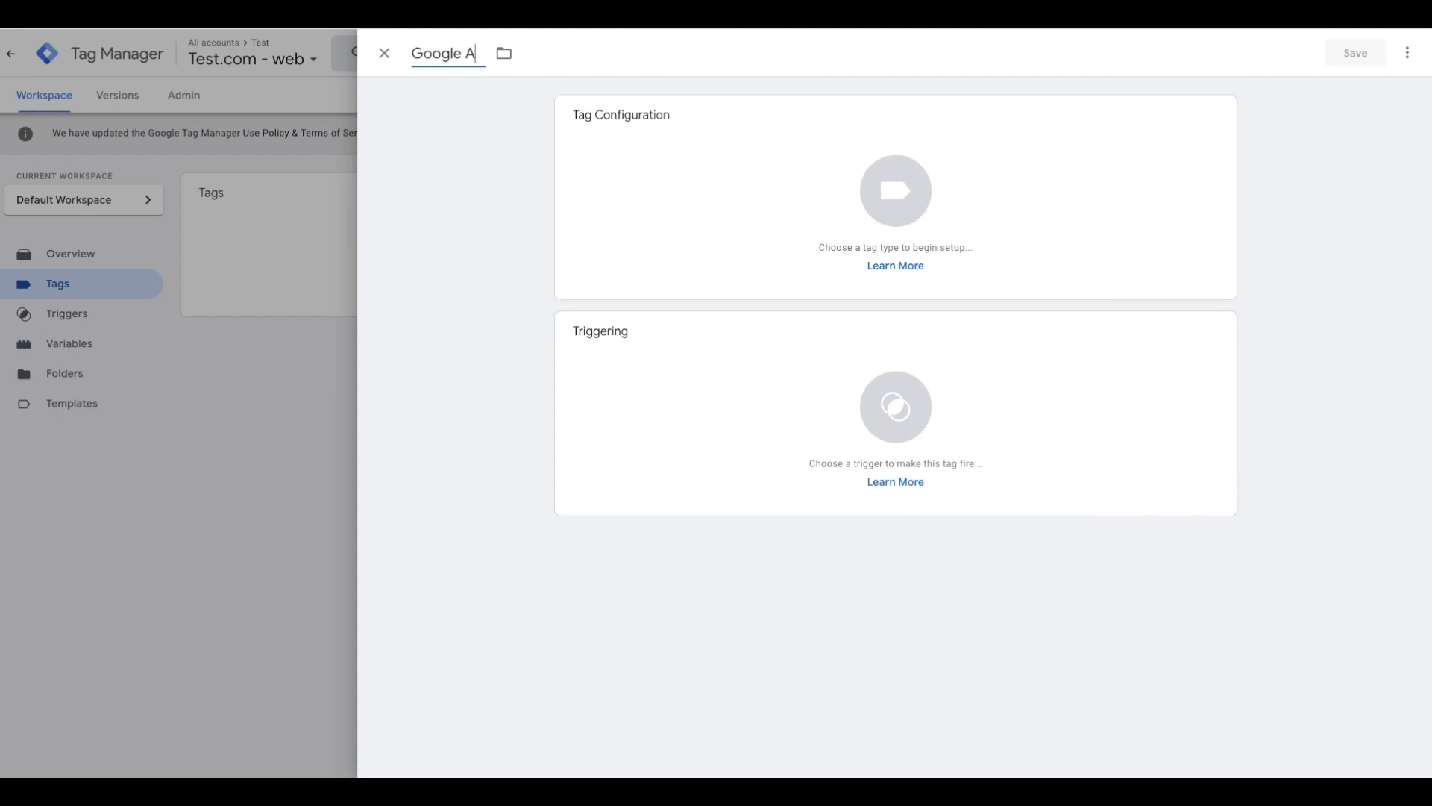
type("nalytics - Vide")
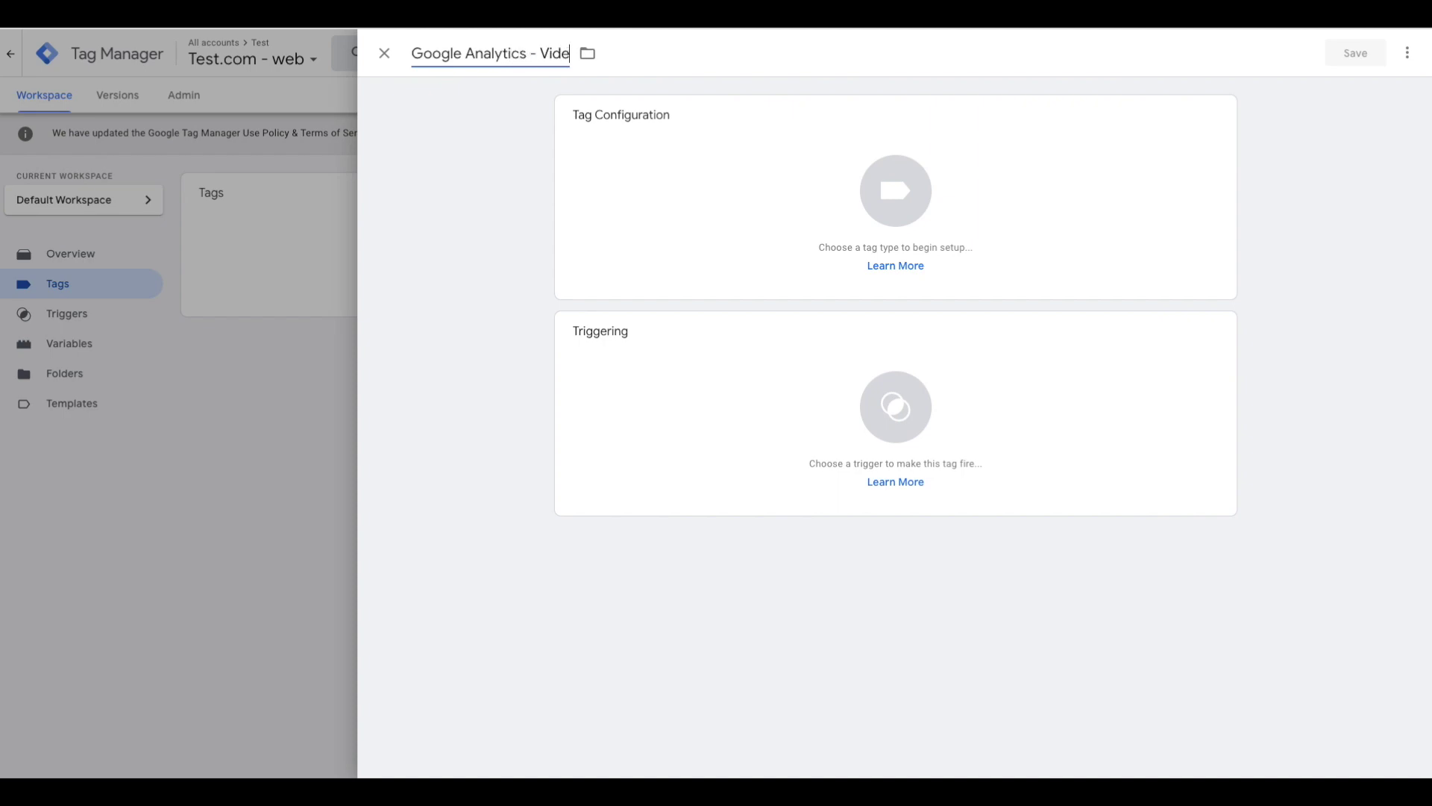
type("o Event")
Set the tag type to Google Analytics: Universal Analytics with the track type Event.
left_click(714, 219)
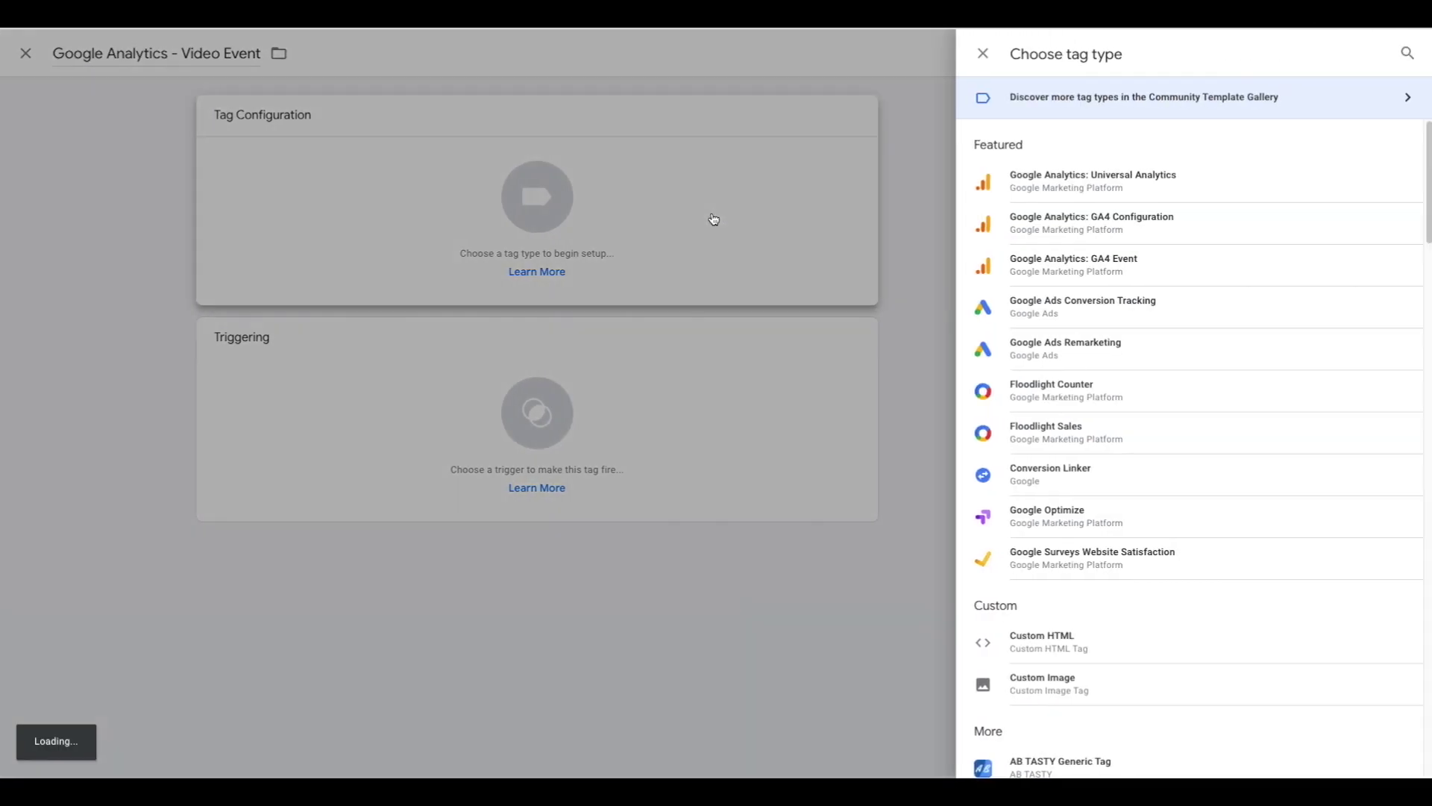
left_click(1154, 189)
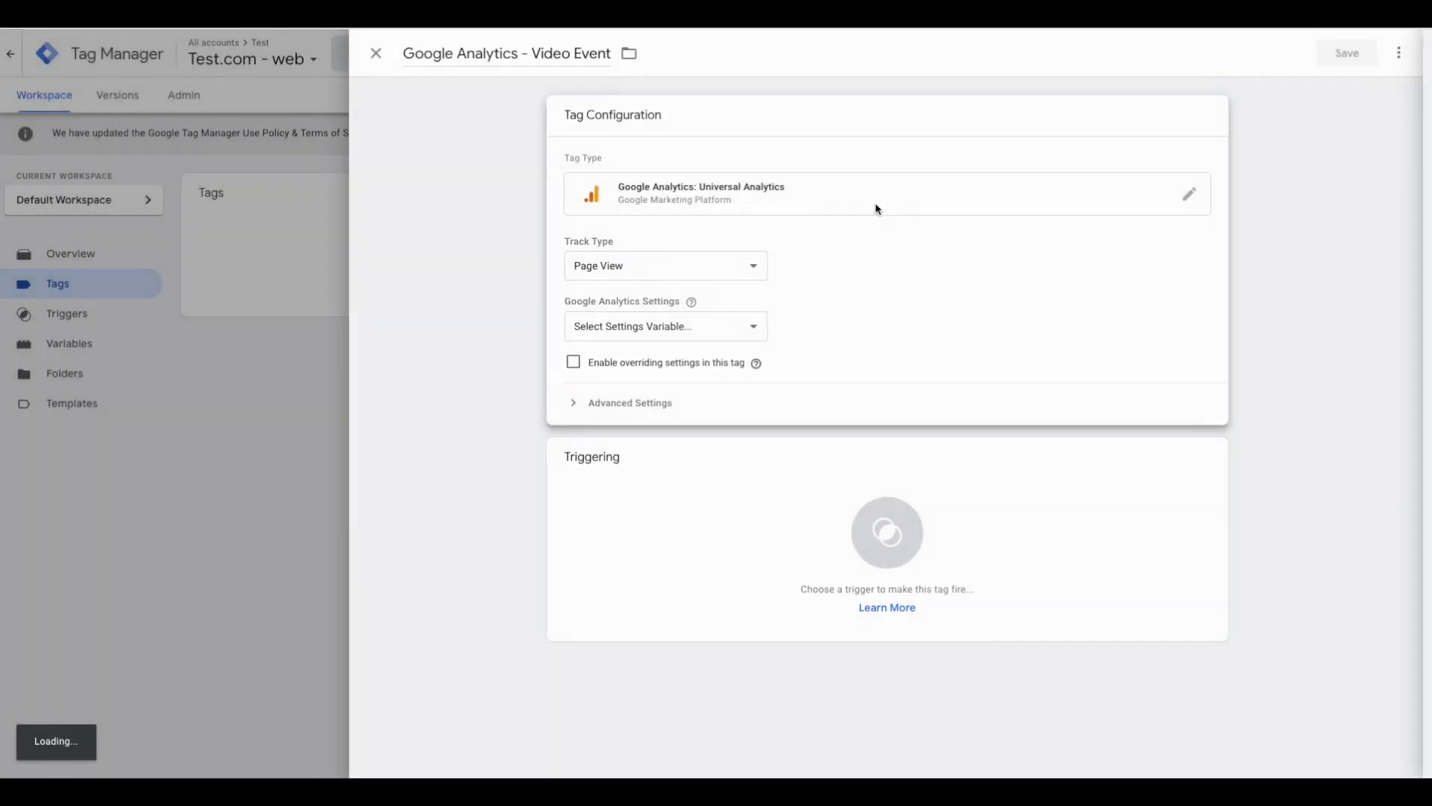
left_click(686, 275)
left_click(686, 282)
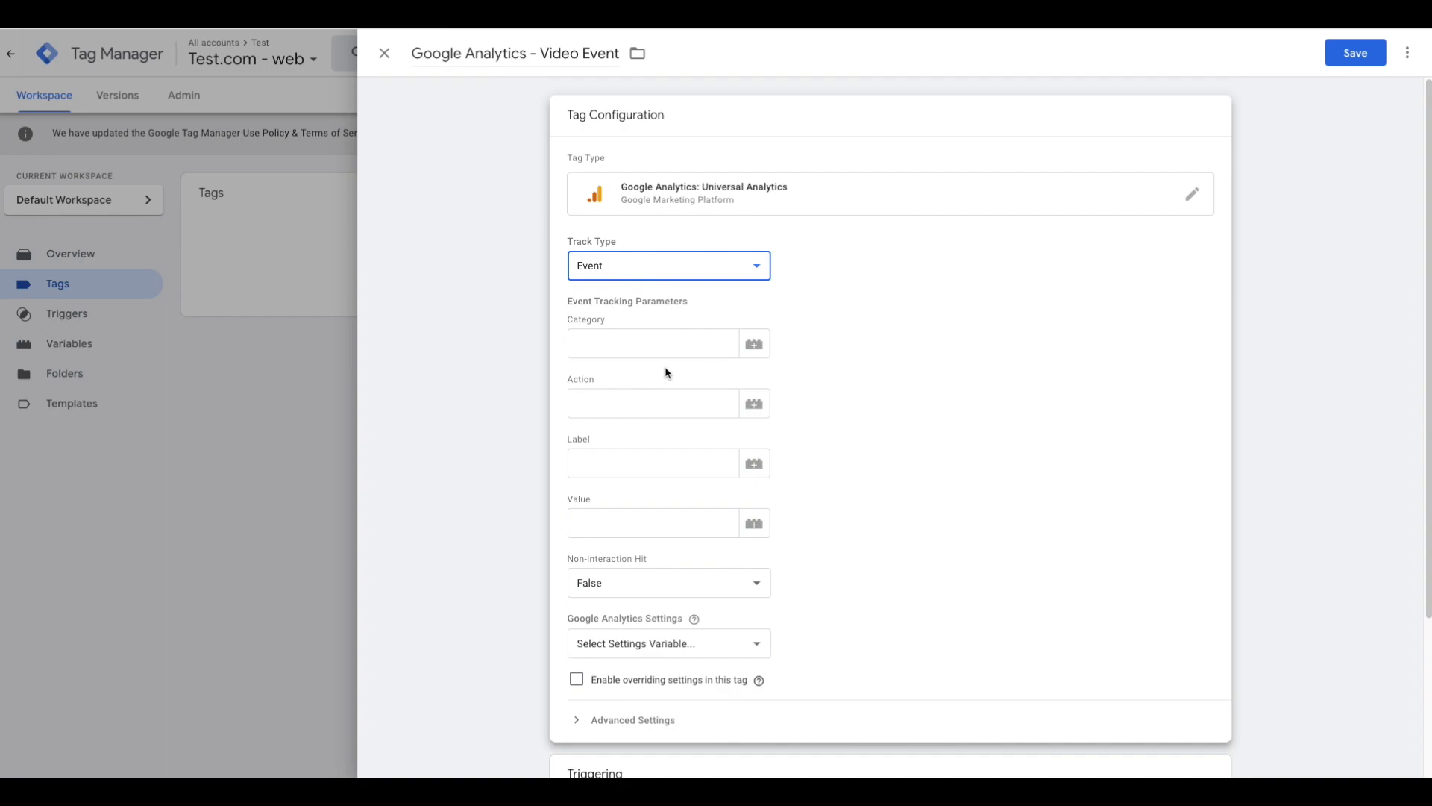
Set the event category to "Video" and the event action to the Video Status Lookup variable.
left_click(665, 340)
type("Video")
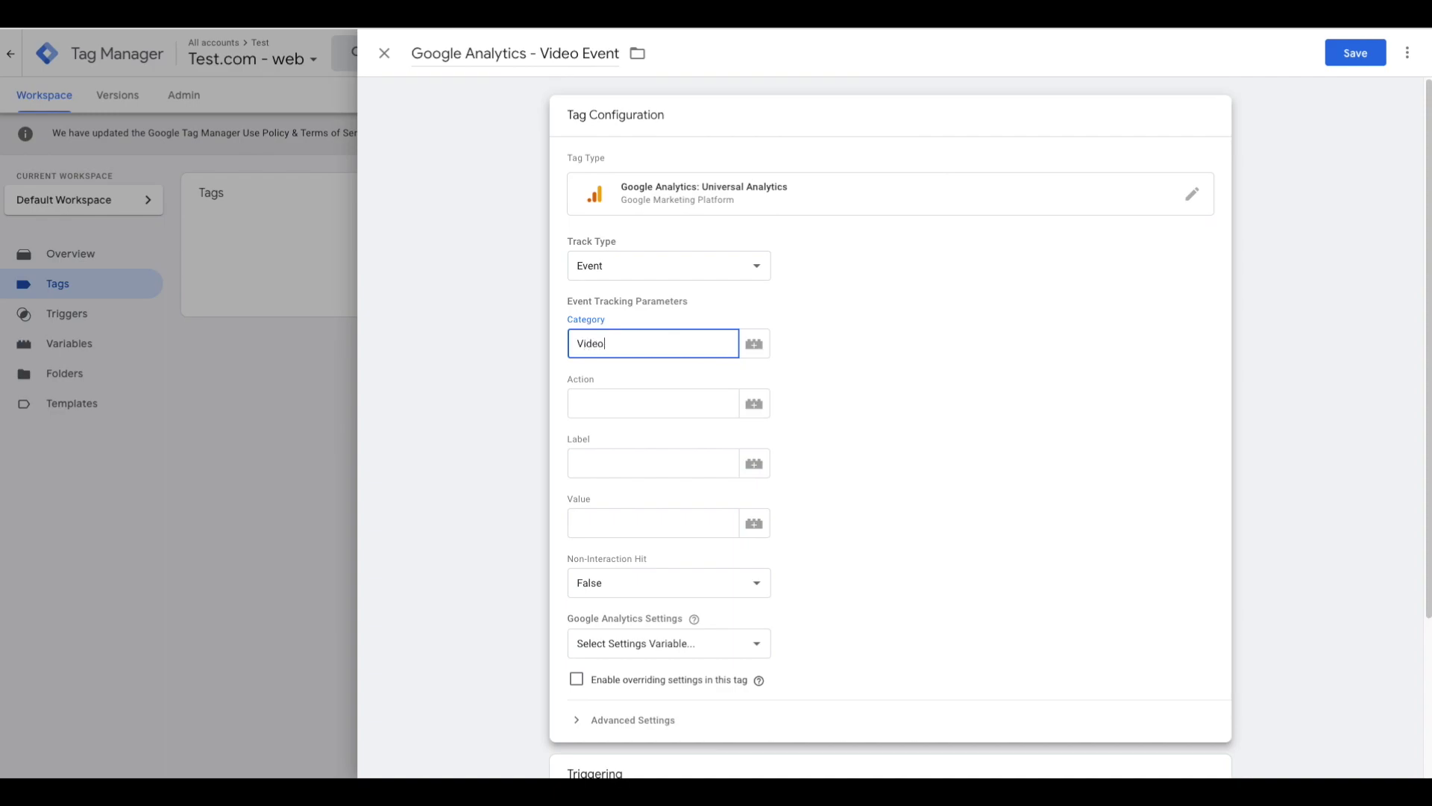
left_click(671, 406)
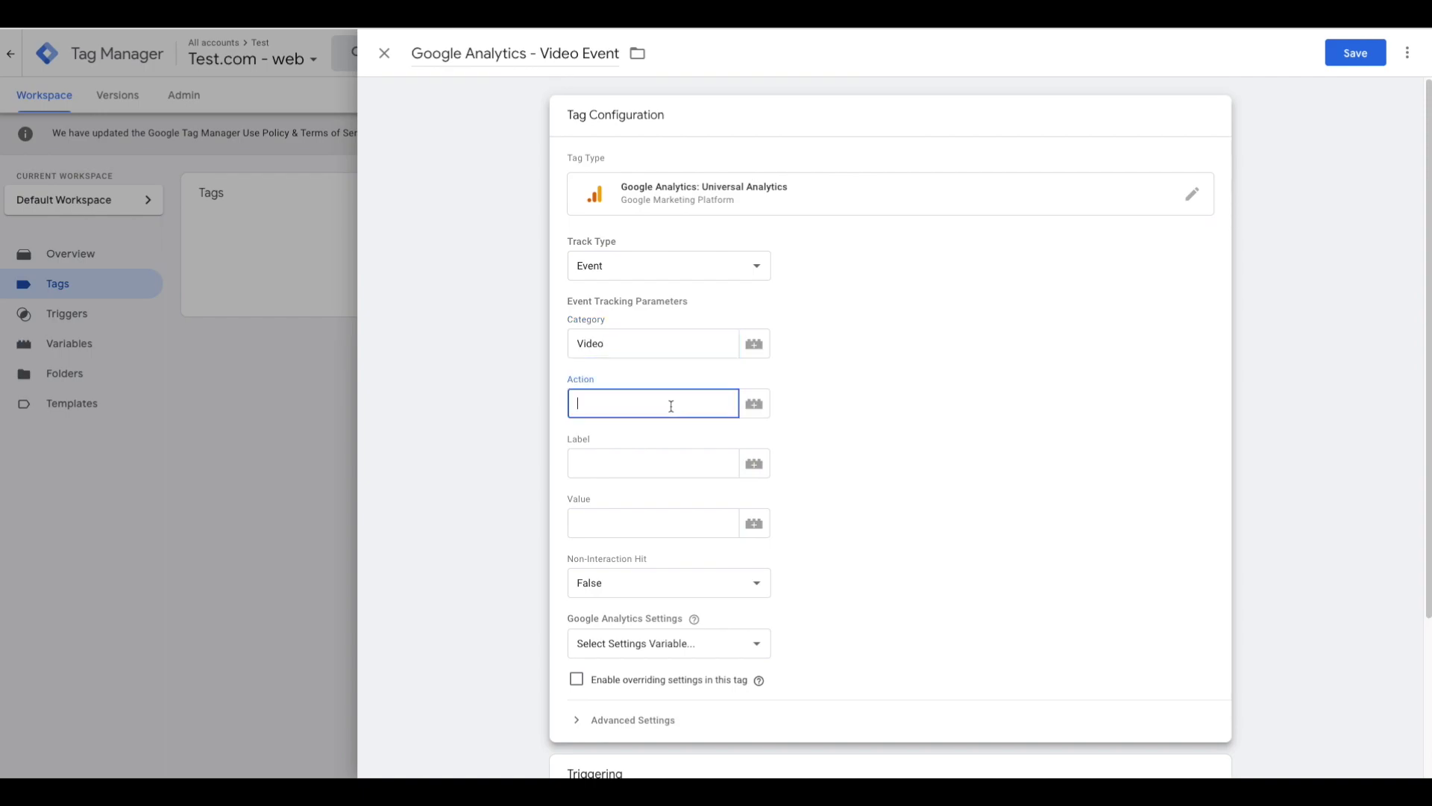
left_click(755, 403)
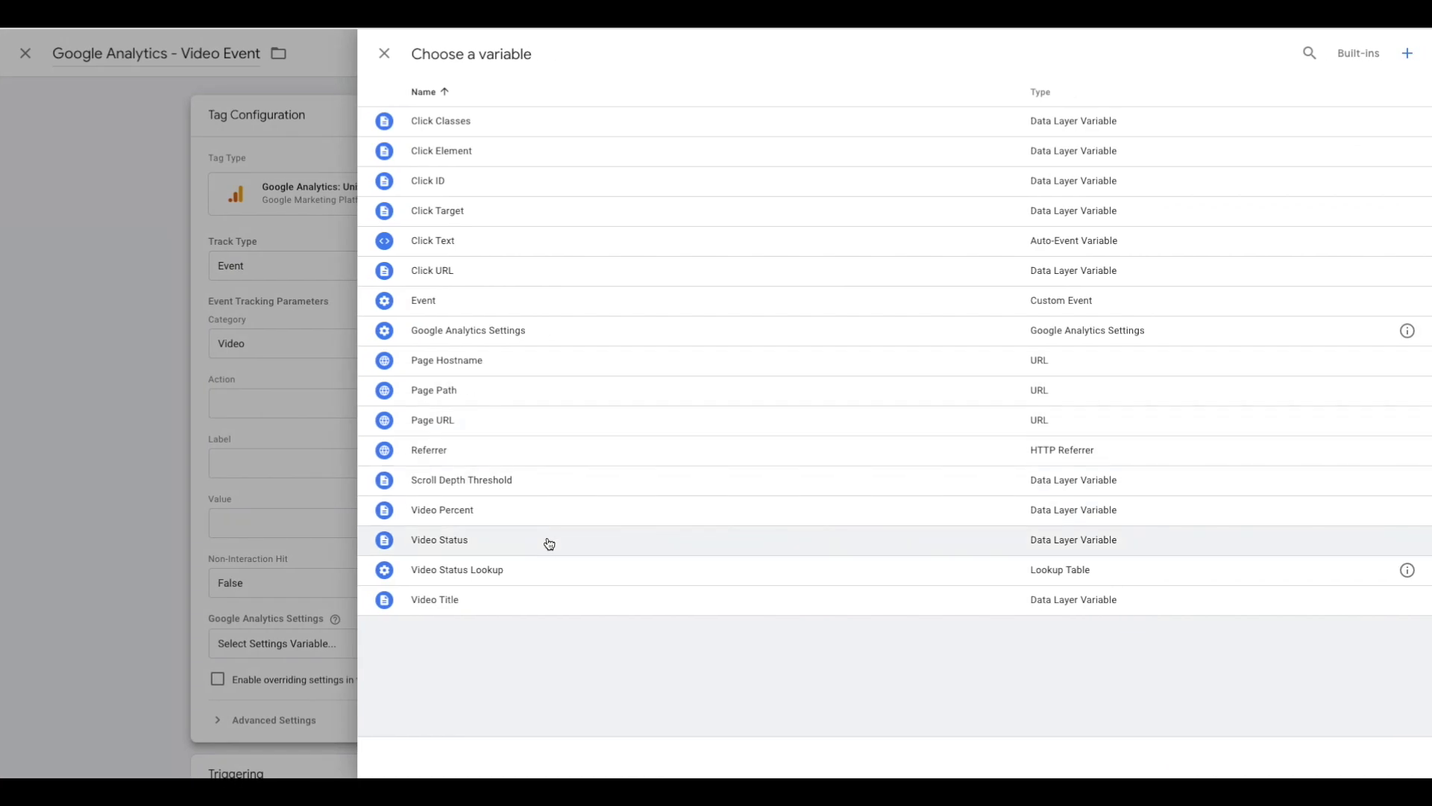
left_click(550, 571)
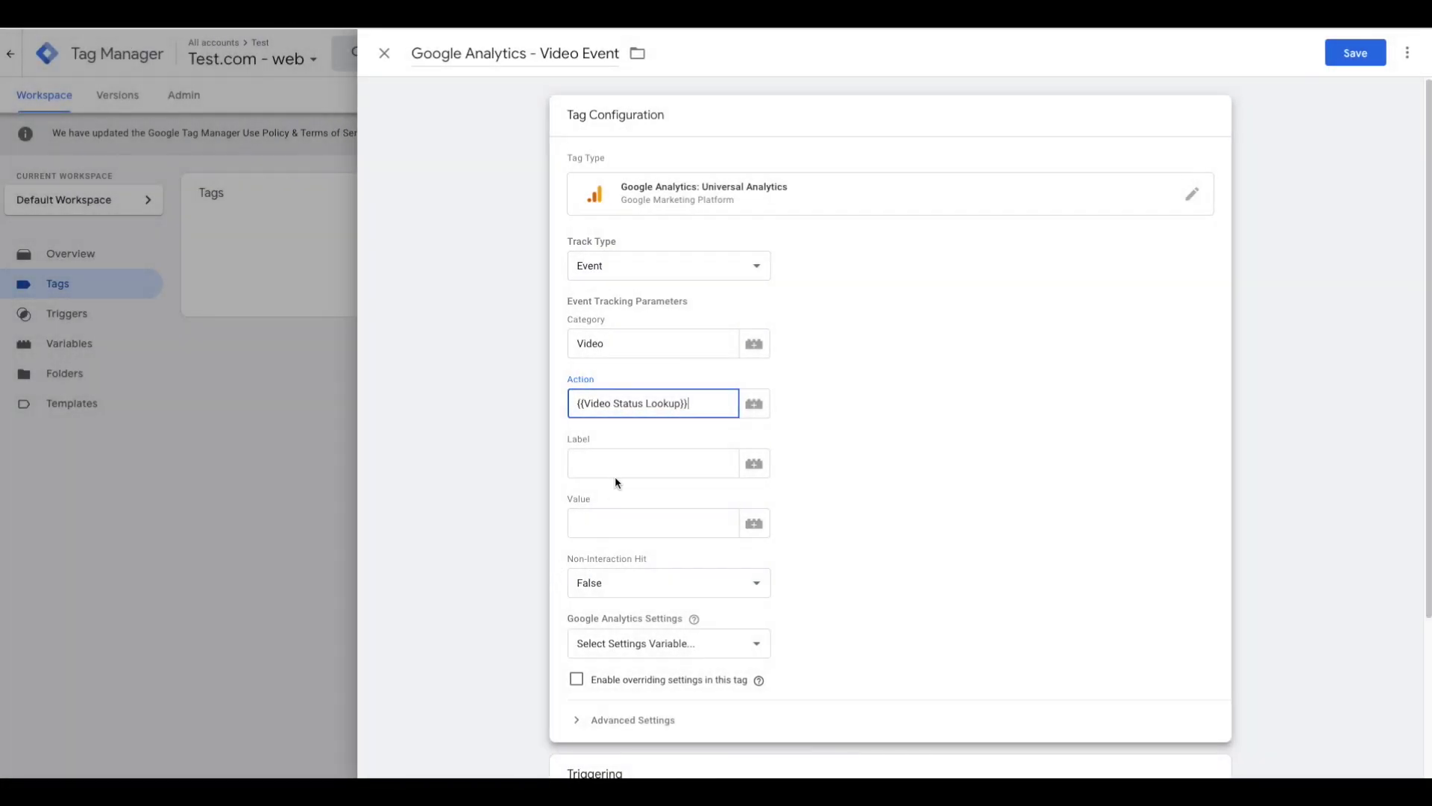
Set the event label to the Video Title variable.
left_click(615, 471)
left_click(761, 466)
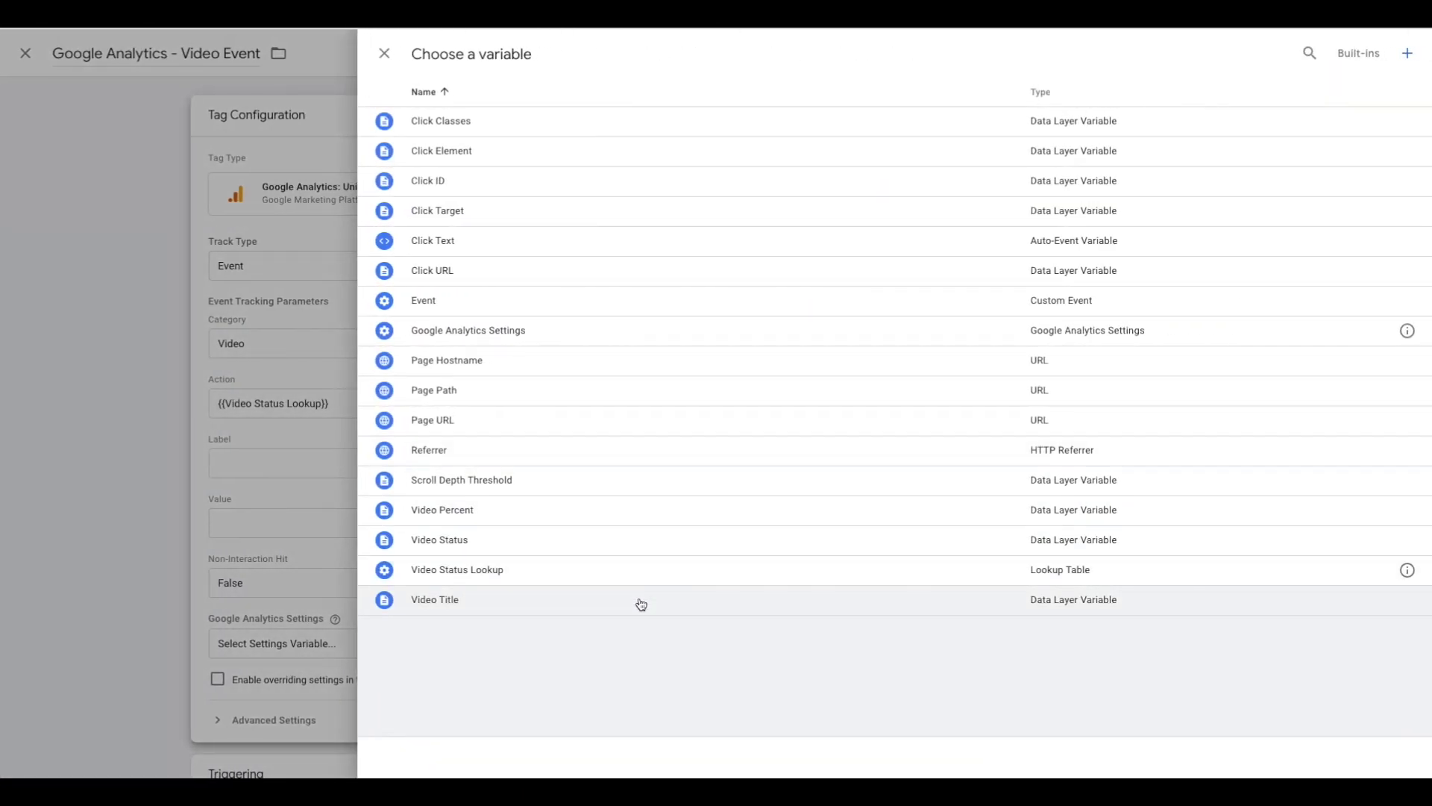
left_click(641, 603)
Choose {{Google Analytics Settings}} as the tag's Google Analytics settings variable.
scroll(648, 522, "down", 1)
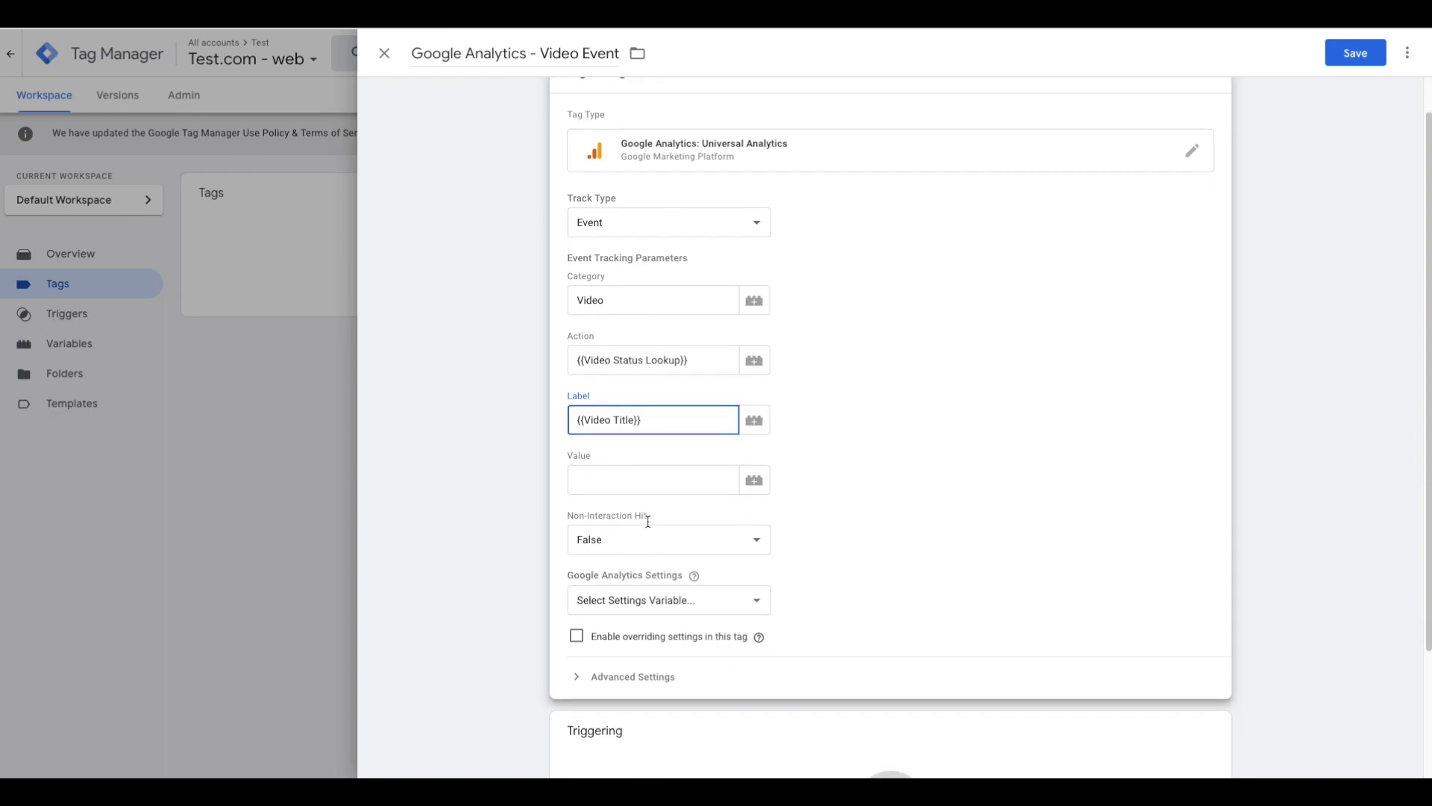
scroll(648, 522, "down", 2)
left_click(646, 448)
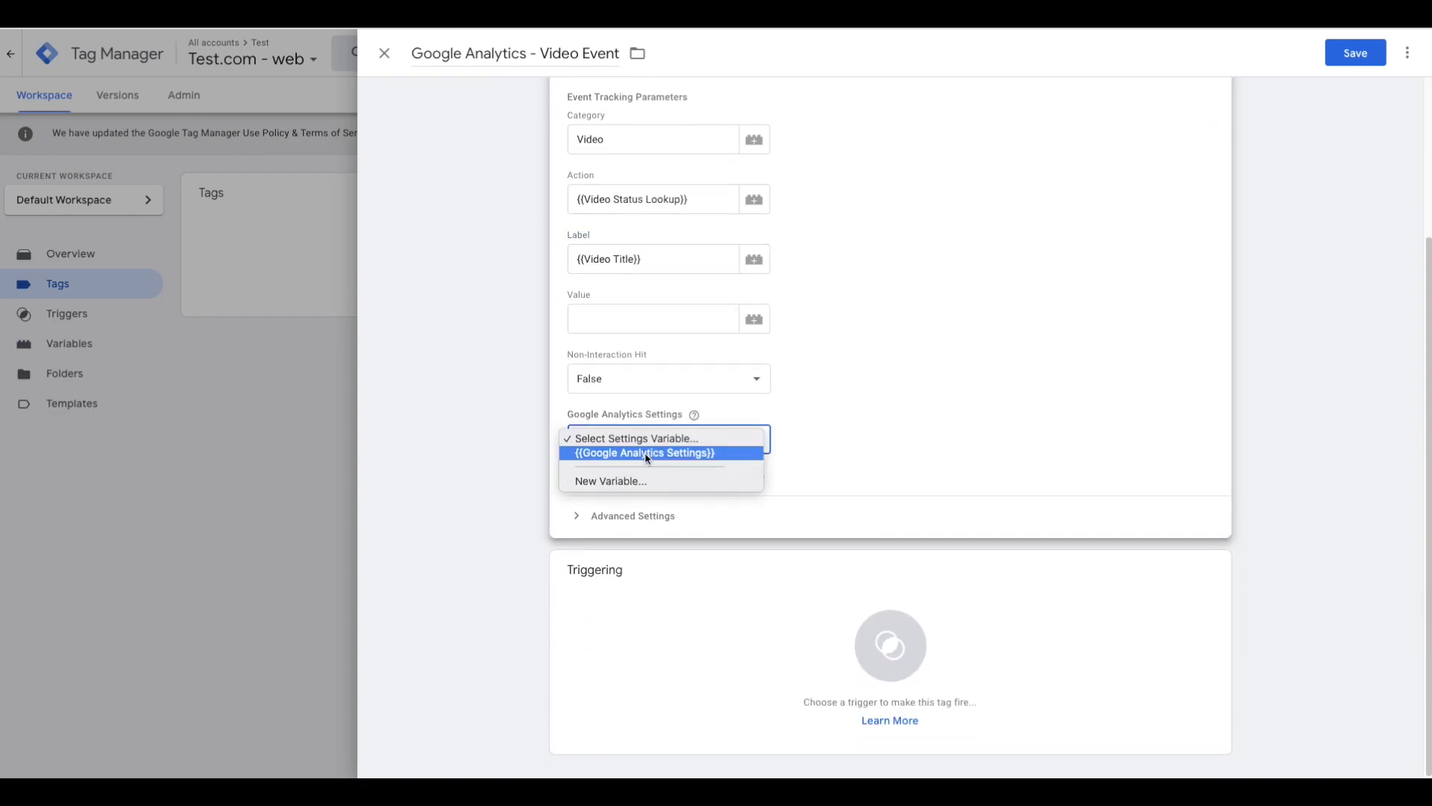
left_click(646, 452)
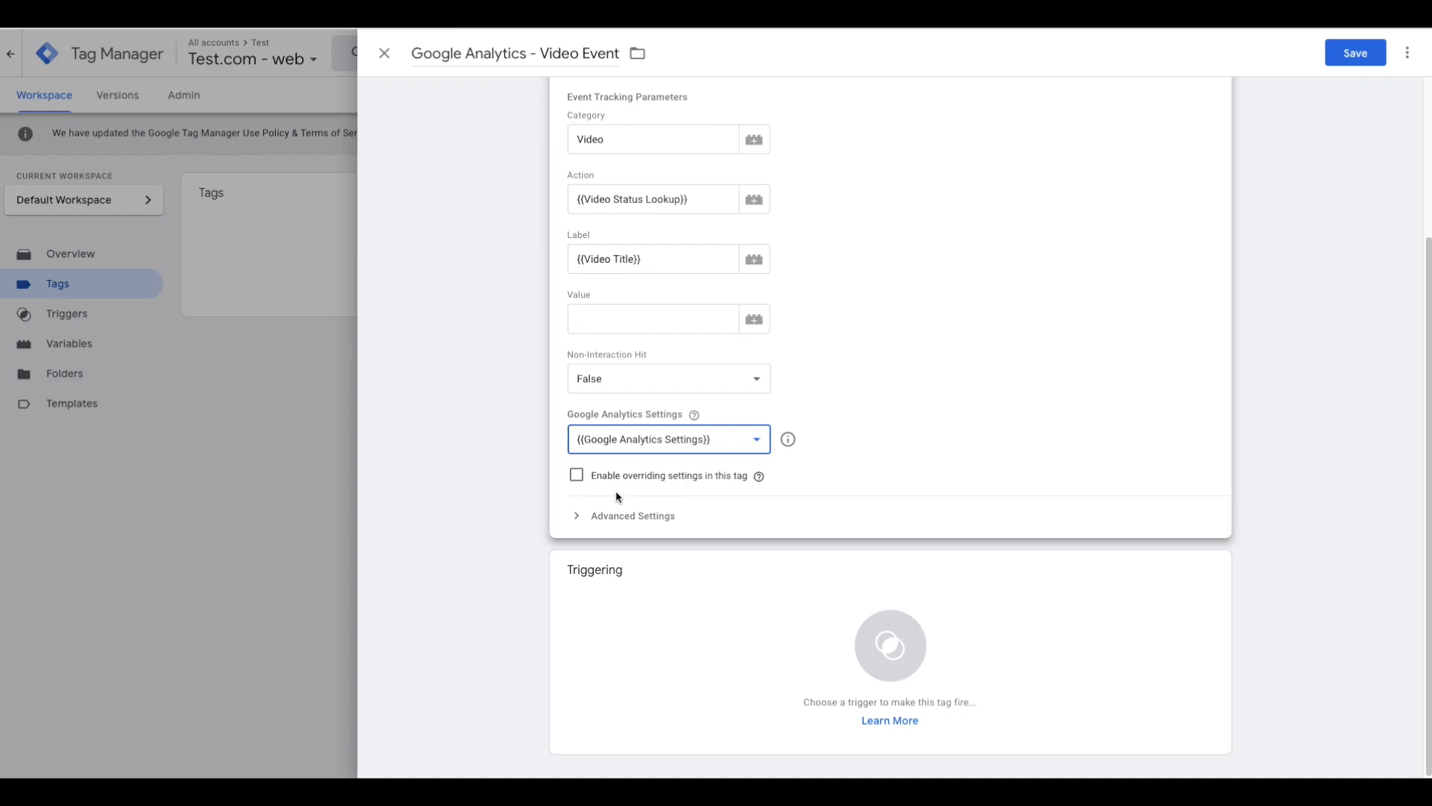
Assign the YouTube Video Trigger as the tag's firing trigger and save the tag.
left_click(755, 626)
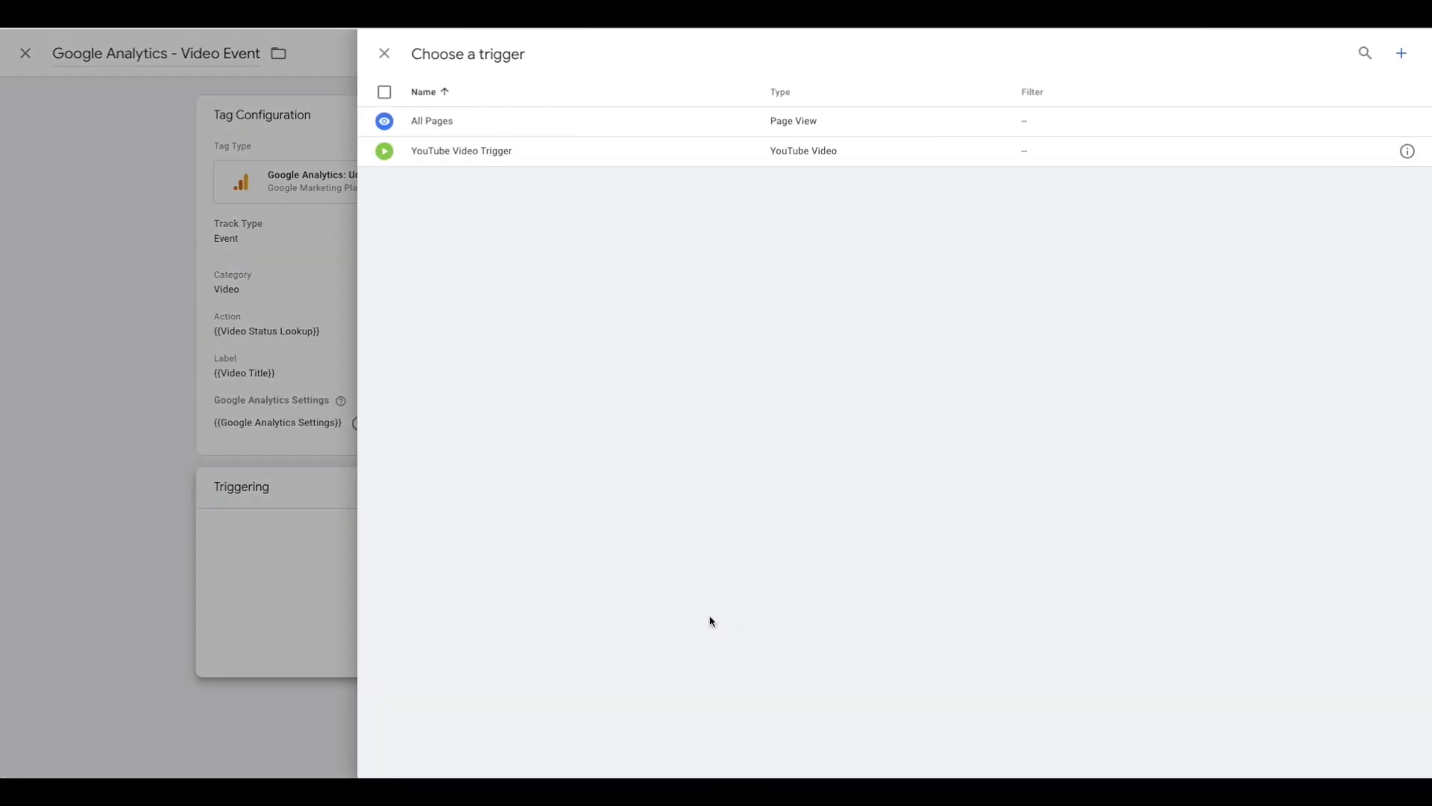
left_click(507, 165)
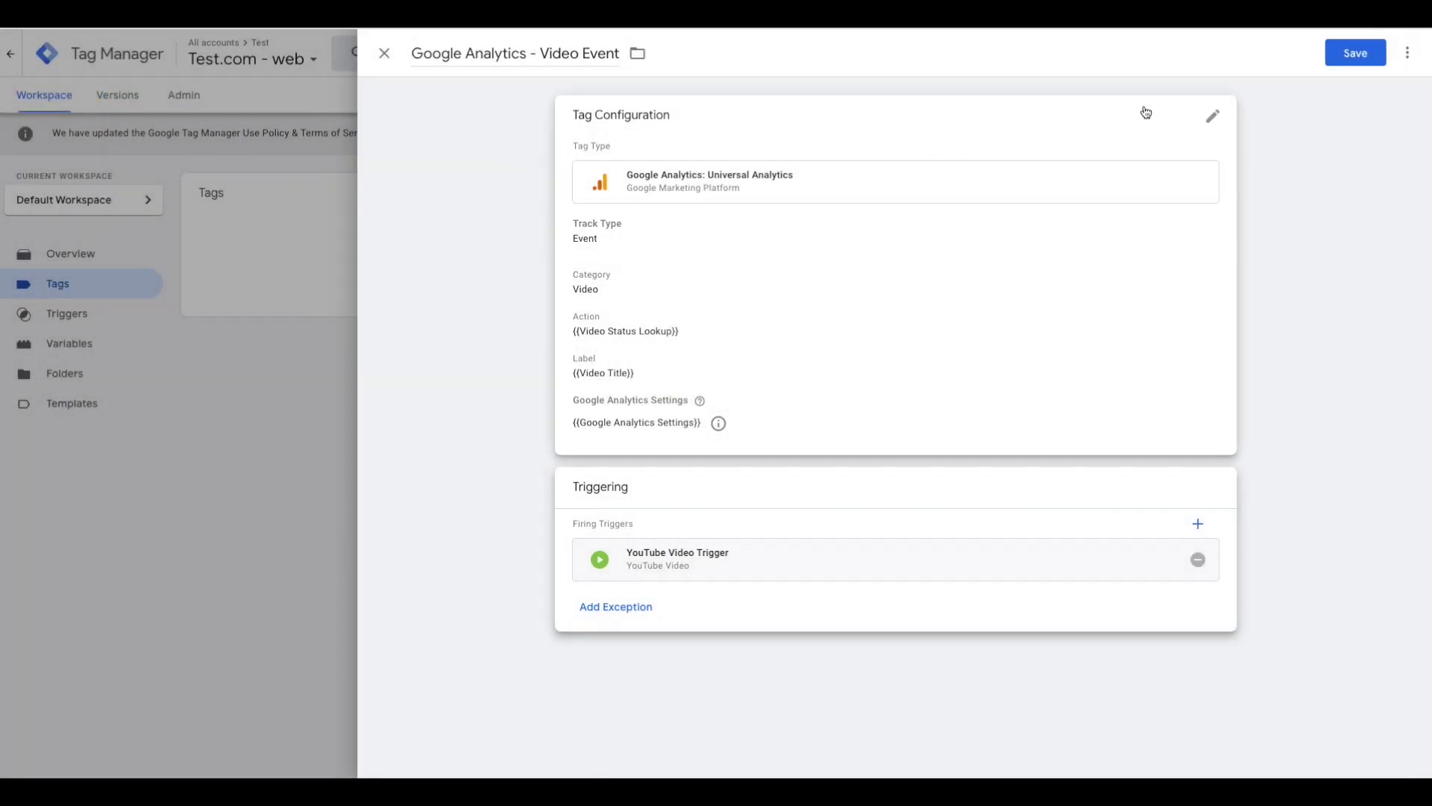
left_click(1353, 57)
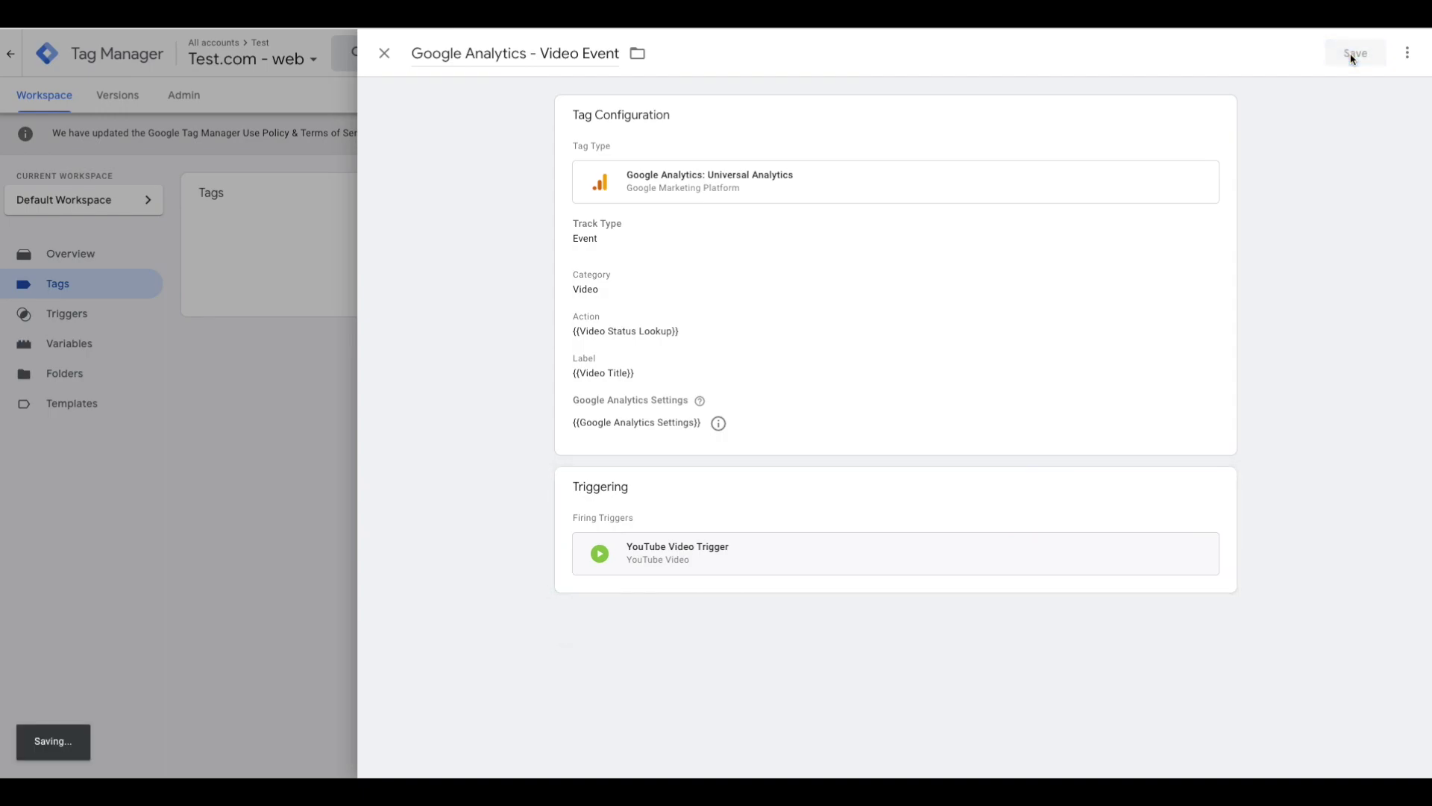